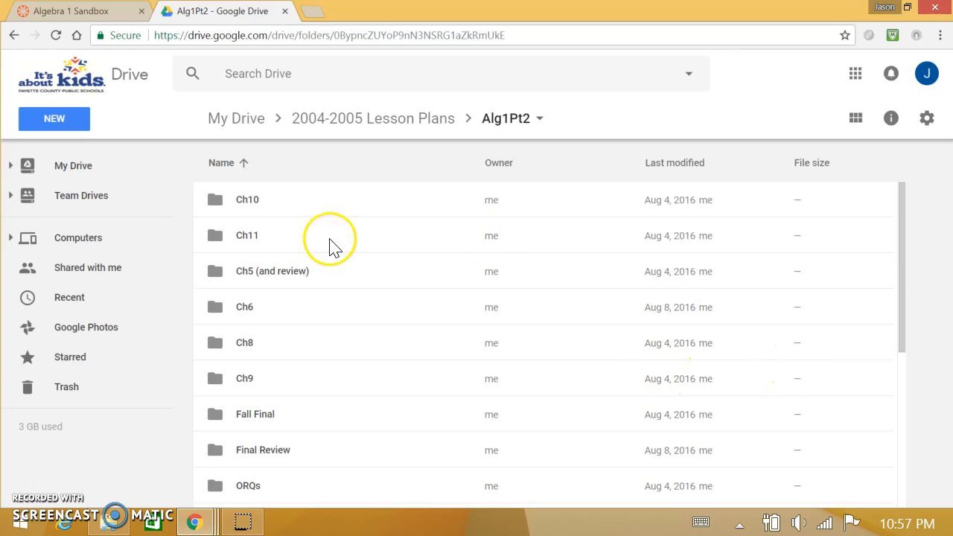
Open the 10.1 Bell Ringer document from Ch10 > 10.1 Order of Reals and review its question table.
left_click(249, 201)
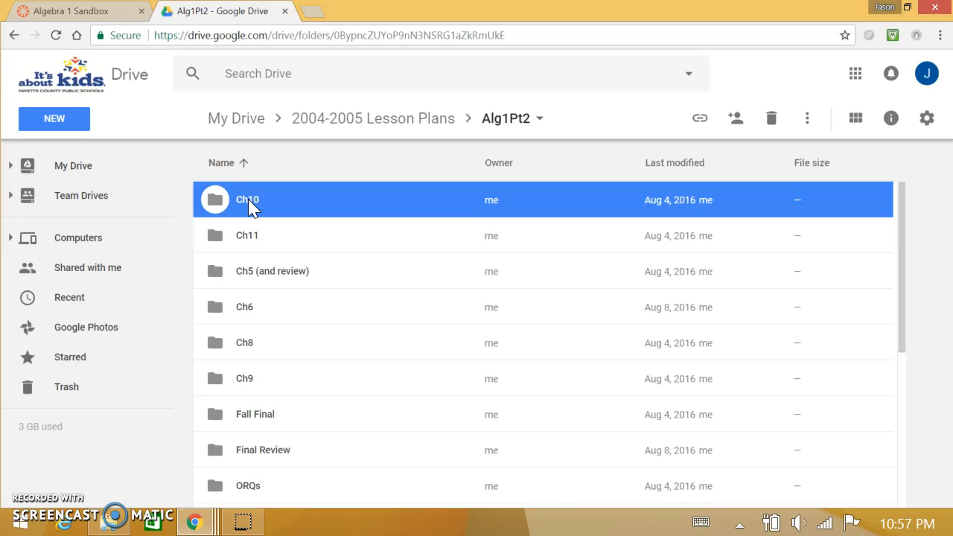
double_click(248, 199)
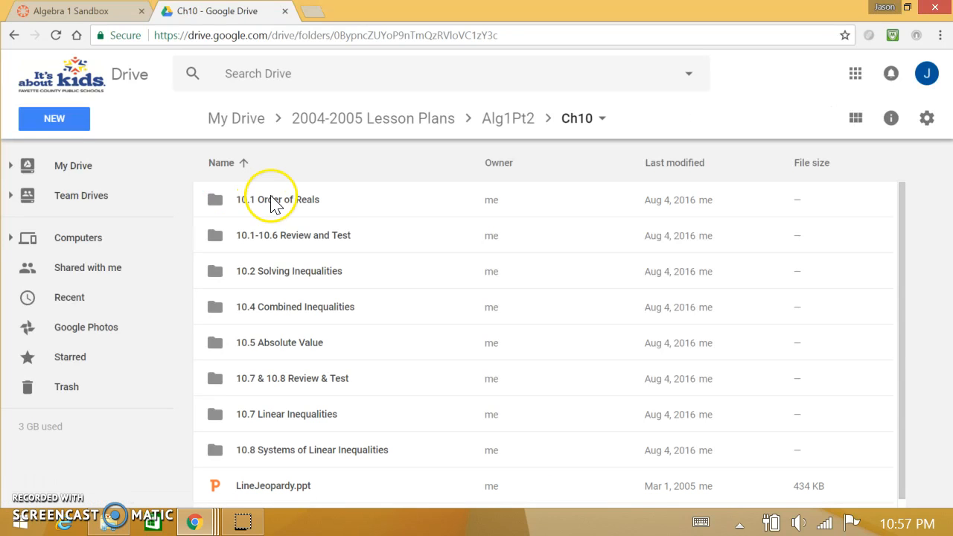
left_click(264, 211)
double_click(263, 208)
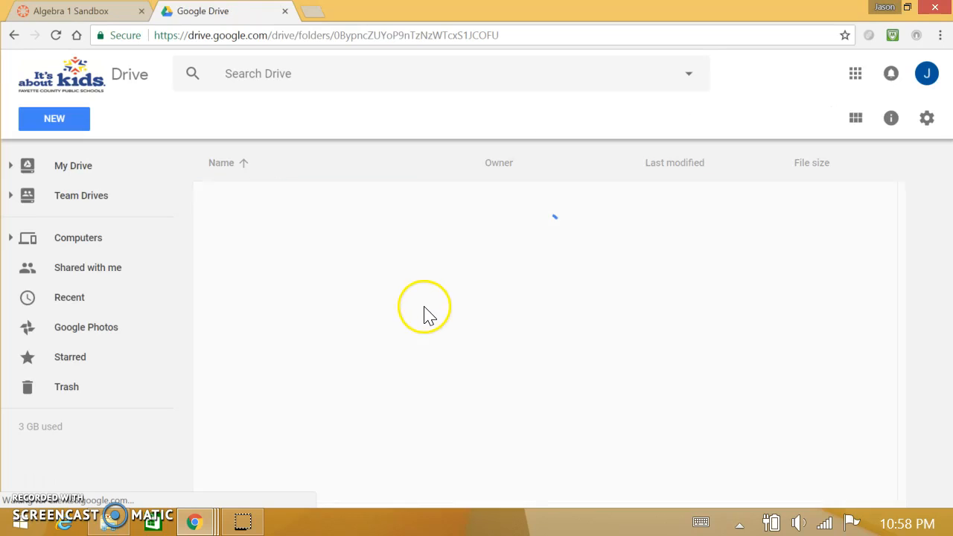
left_click(297, 207)
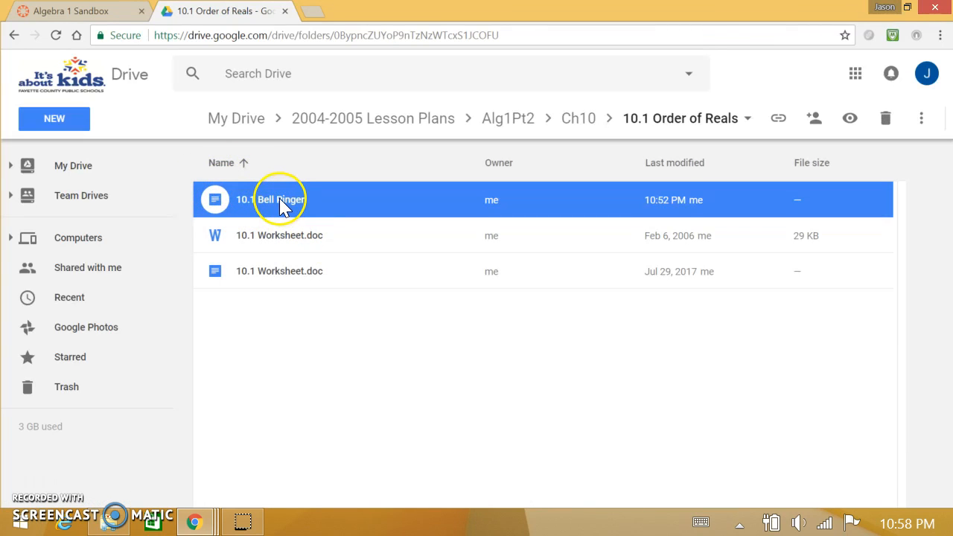
double_click(279, 201)
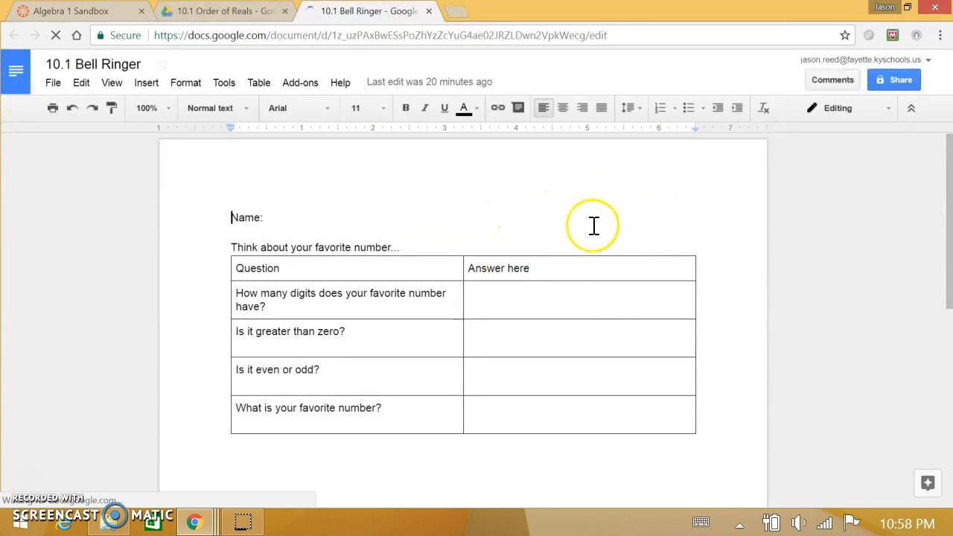
left_click_drag(347, 275, 495, 443)
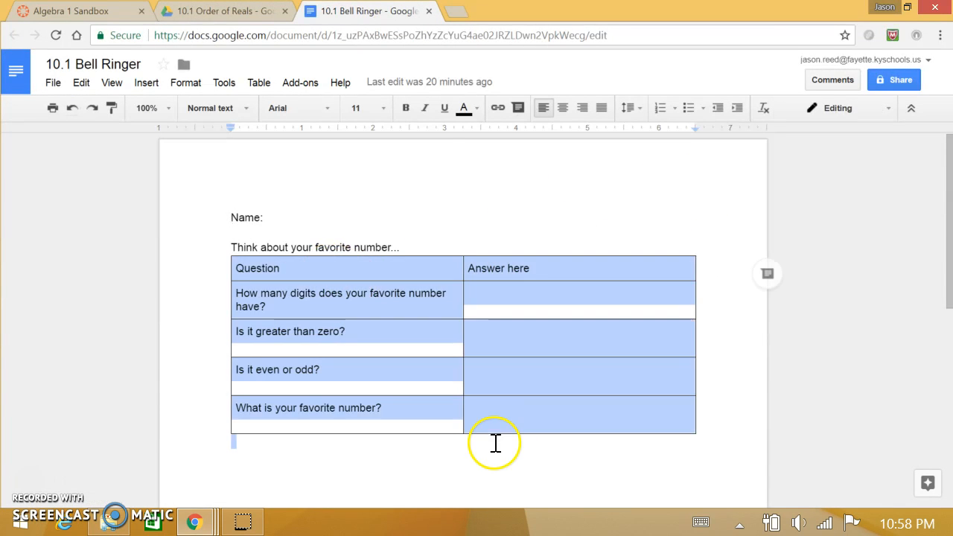
left_click(455, 247)
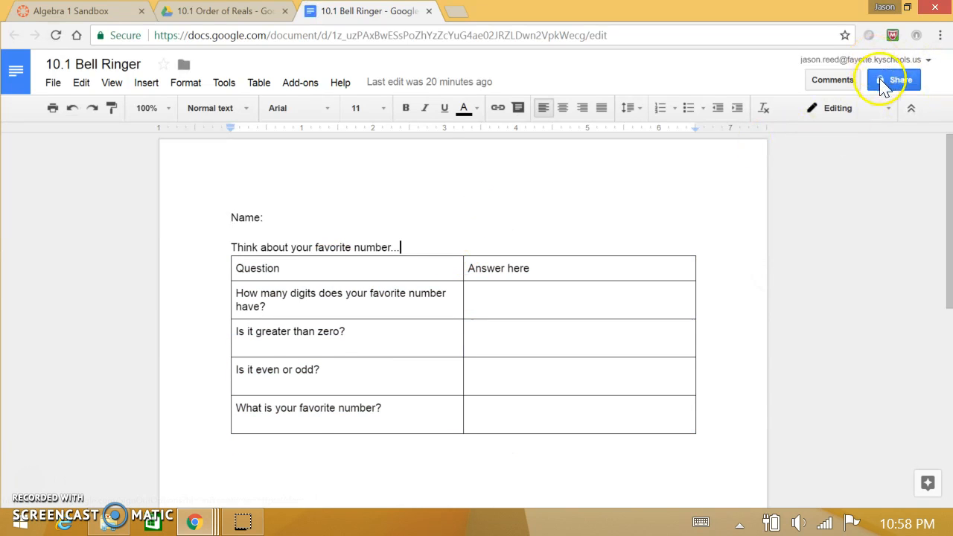
left_click(312, 331)
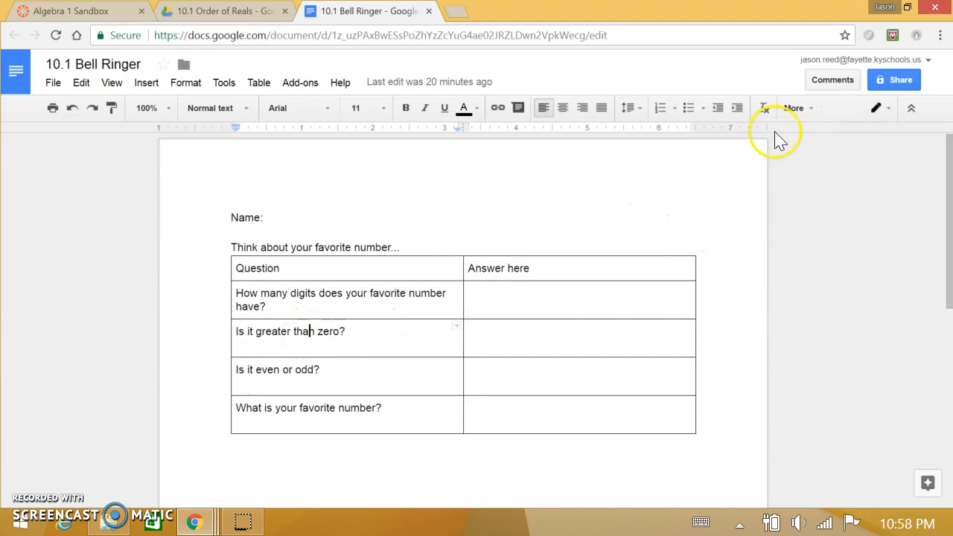
Set the document's link sharing to Anyone with the link, Can view, and close the document.
left_click(901, 82)
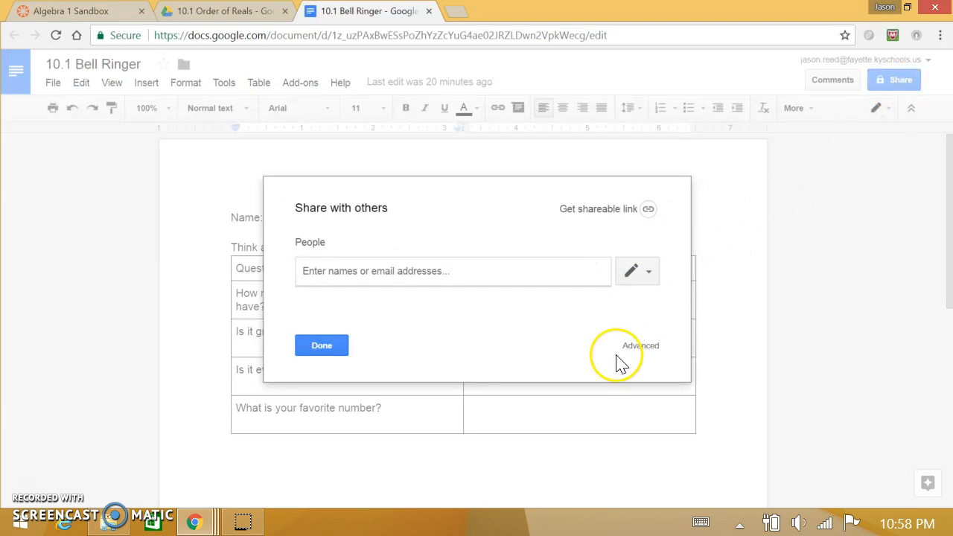
left_click(637, 346)
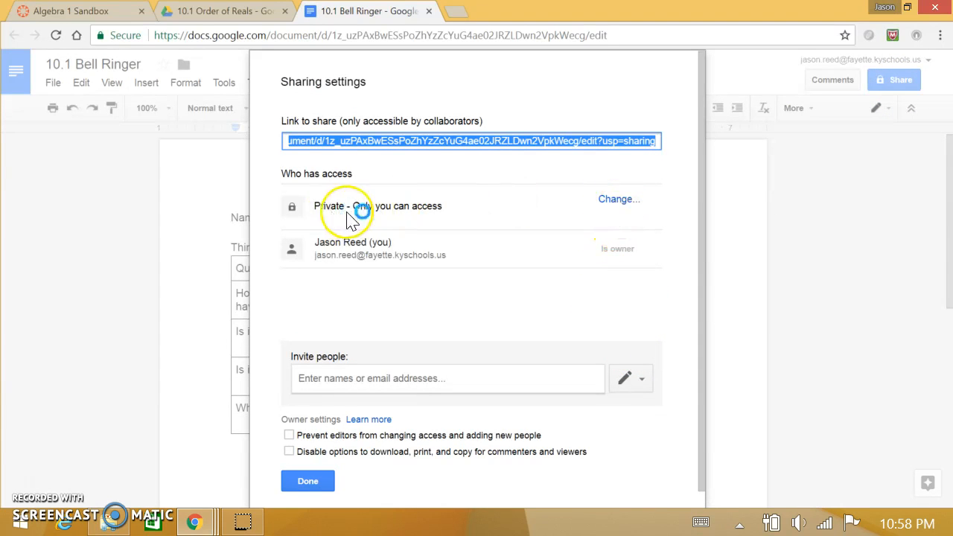
left_click(615, 201)
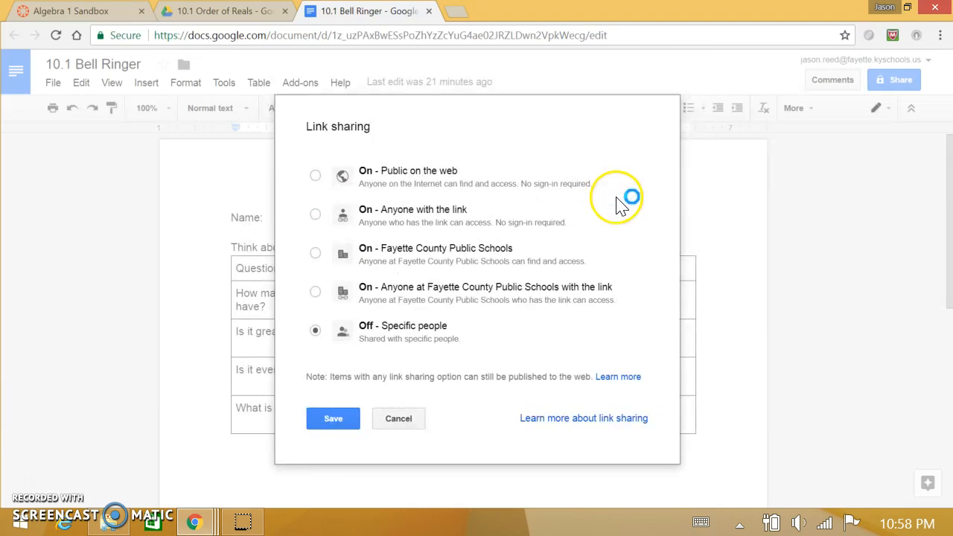
left_click(331, 216)
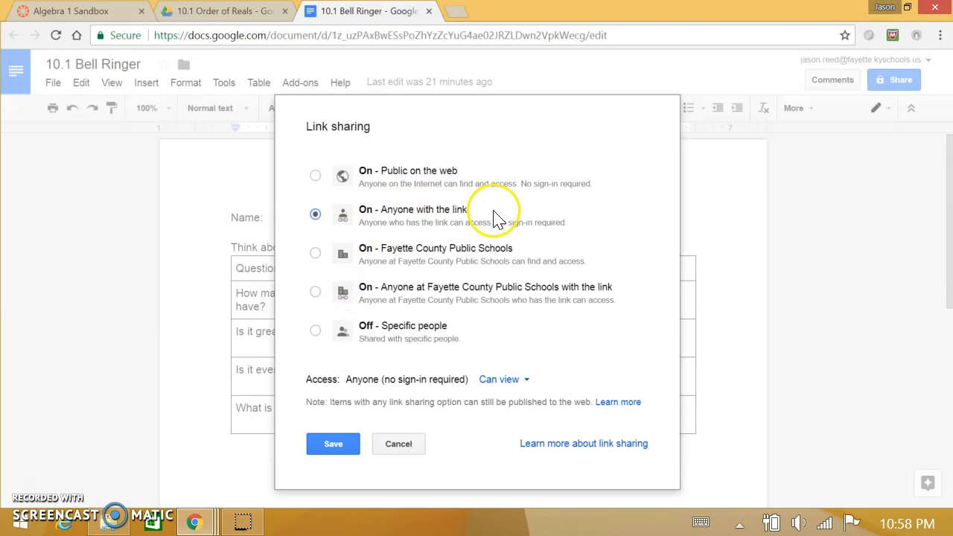
left_click(525, 383)
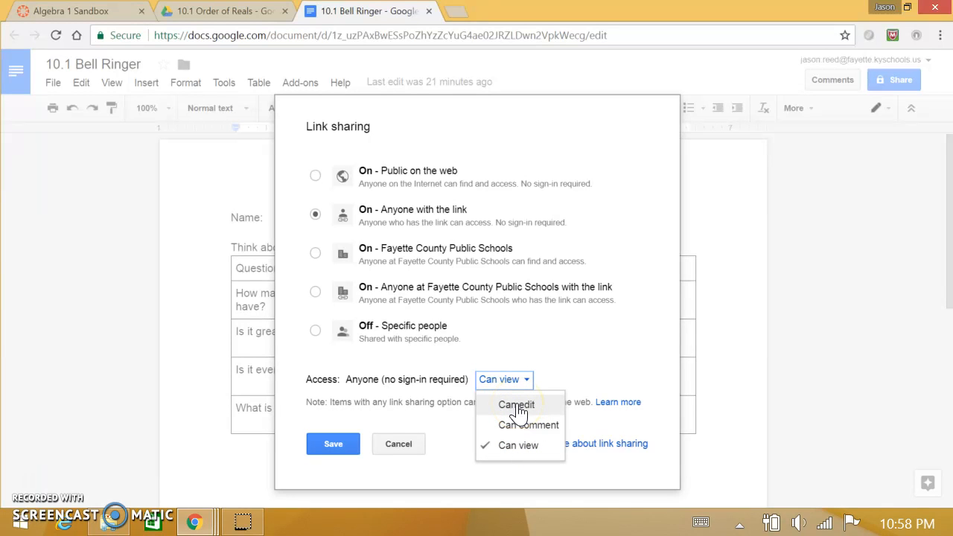
left_click(519, 446)
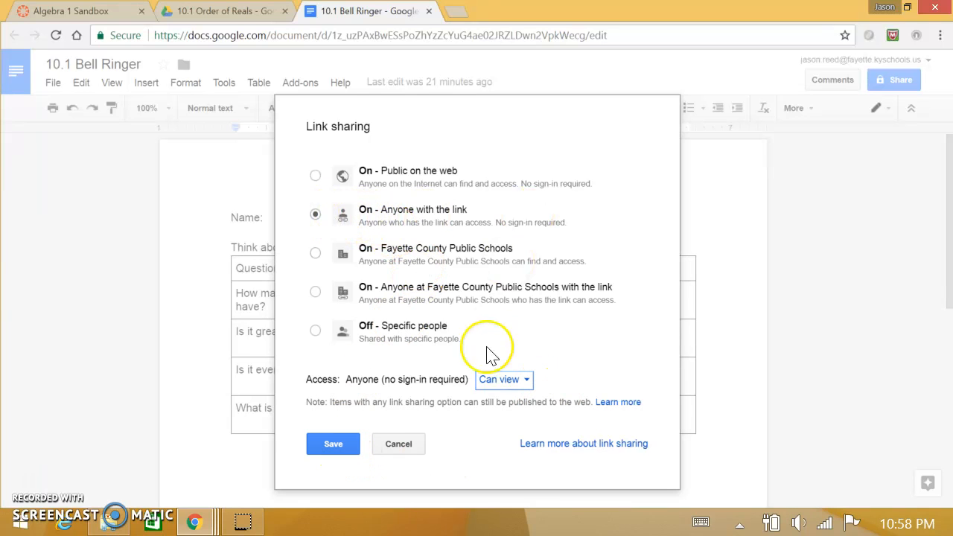
left_click(355, 448)
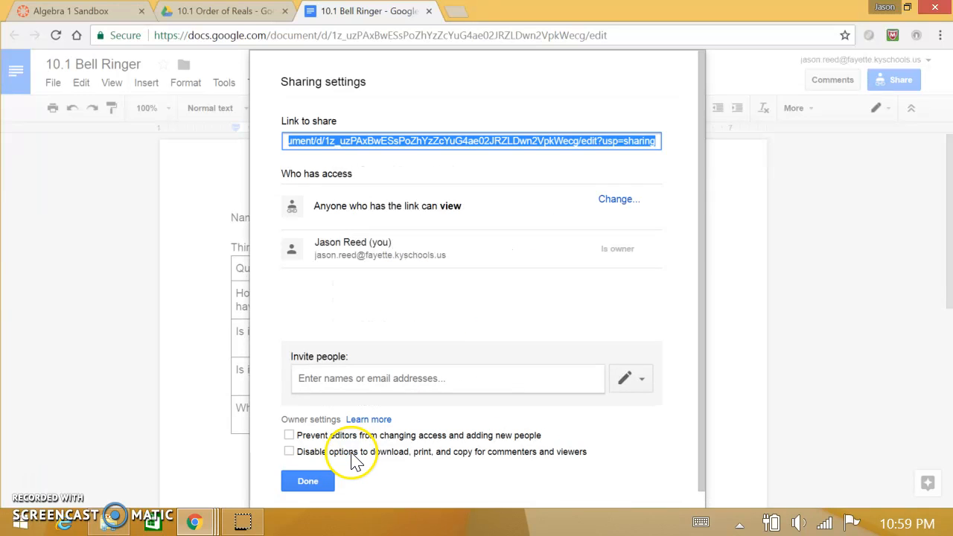
left_click(326, 480)
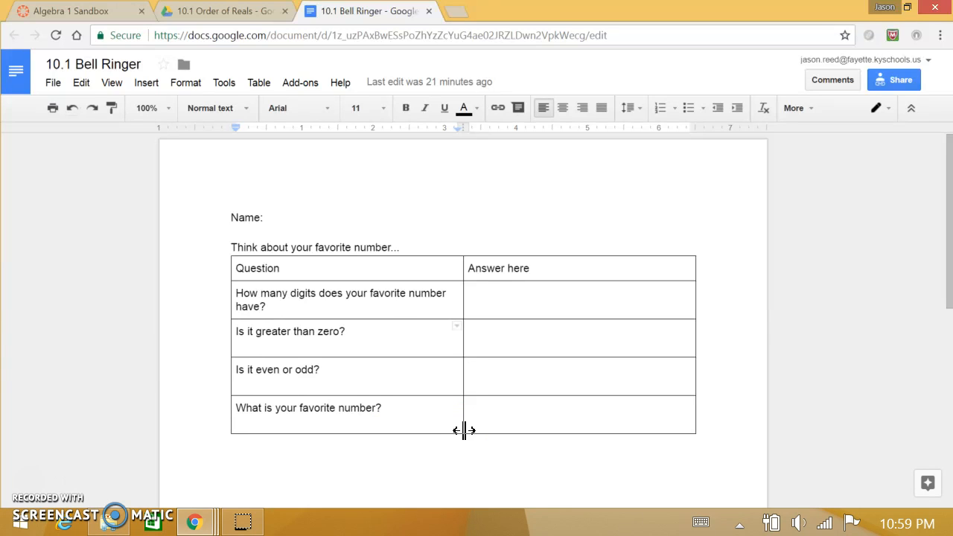
left_click(428, 11)
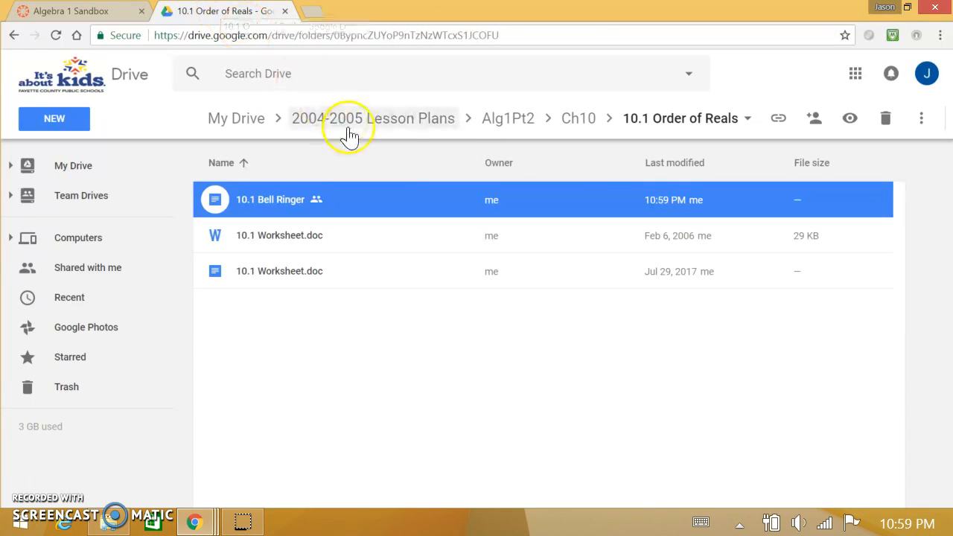
Switch to the Canvas Algebra 1 course and start adding a Google Drive External Tool item to Unit 1: Linear Functions!!!
left_click(73, 18)
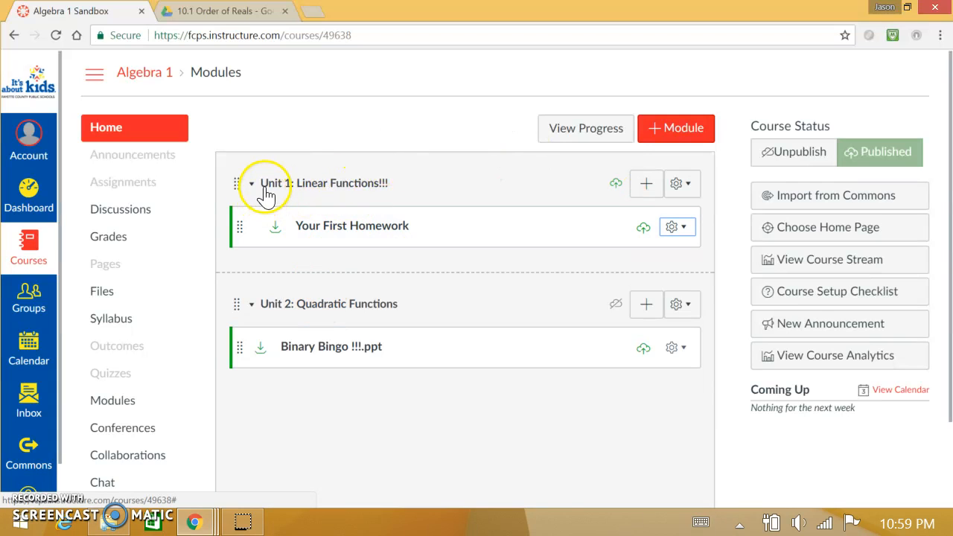
left_click(647, 186)
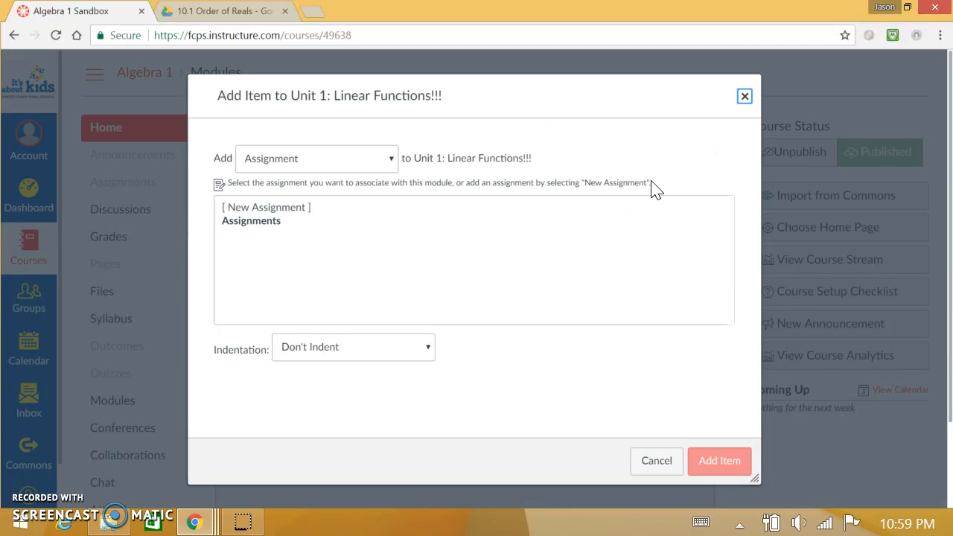
left_click(392, 158)
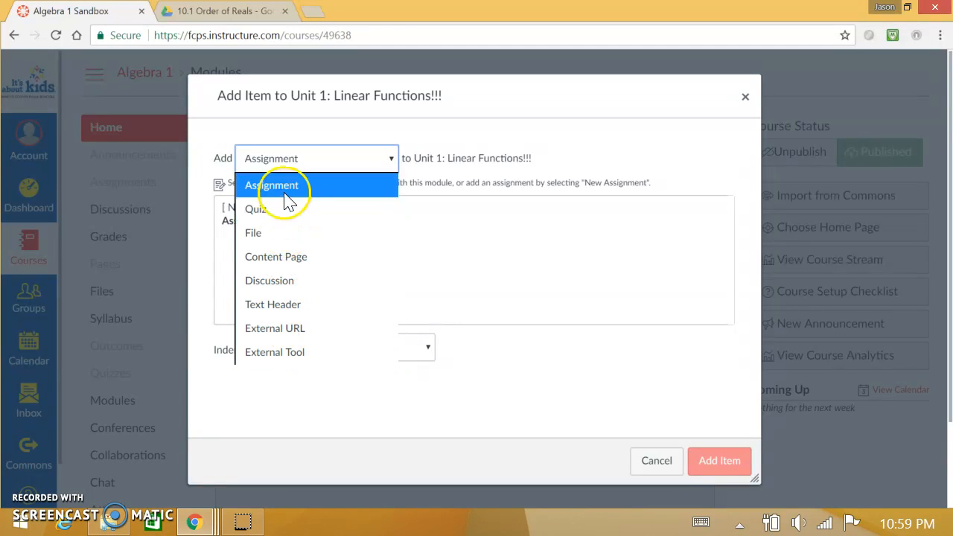
left_click(291, 355)
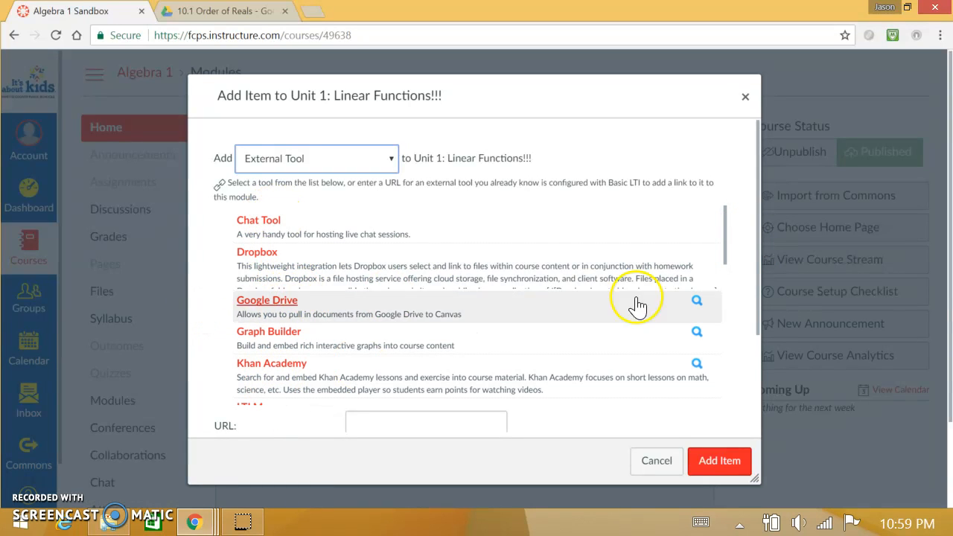
mouse_move(725, 259)
left_mouse_down()
mouse_move(729, 313)
mouse_move(734, 257)
left_mouse_up()
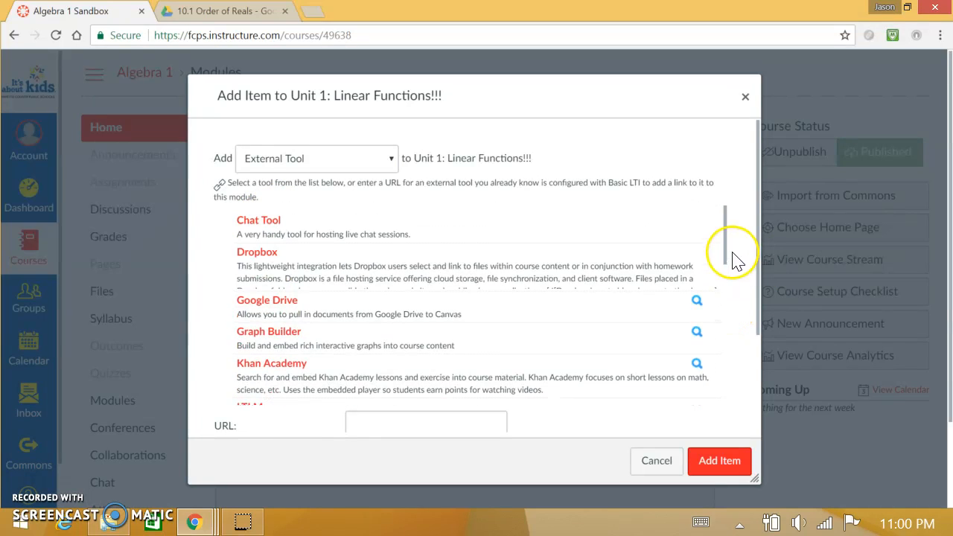
left_click(258, 307)
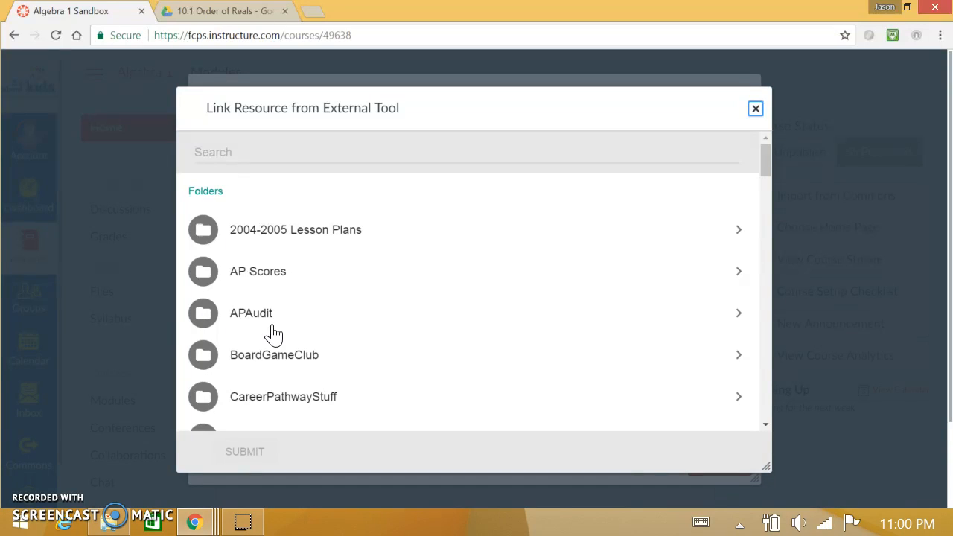
Link 10.1 Bell Ringer from 2004-2005 Lesson Plans > Alg1Pt2 > Ch10 > 10.1 Order of Reals and add it to the Unit 1 module.
left_click(290, 232)
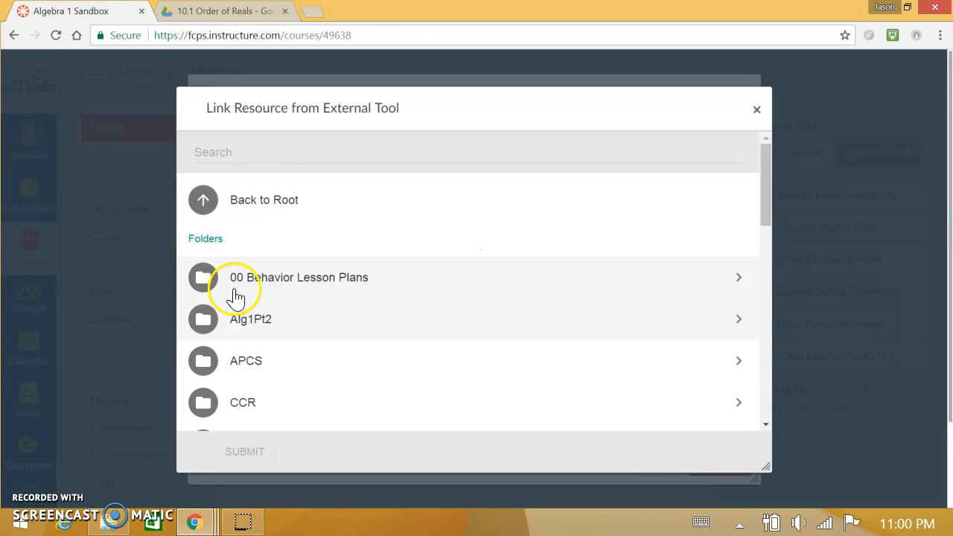
left_click(231, 329)
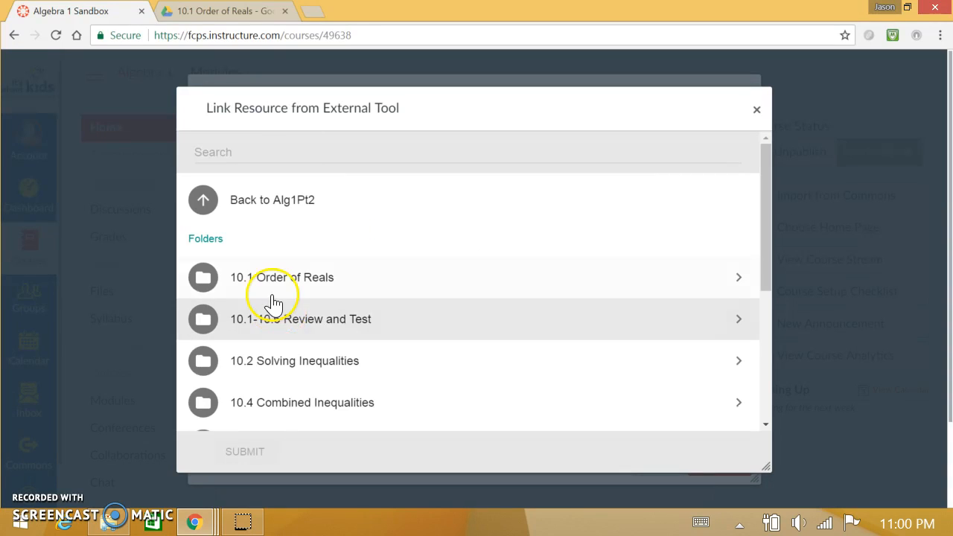
left_click(273, 290)
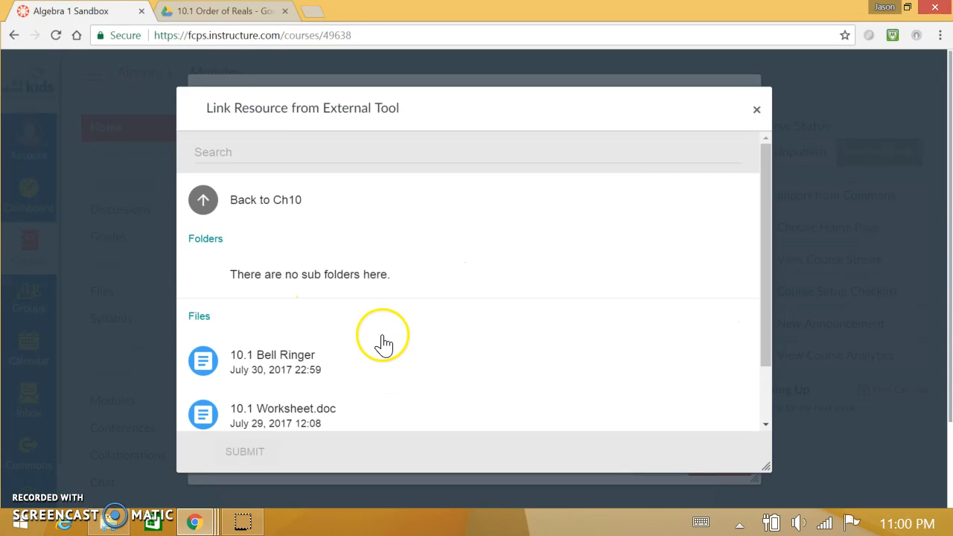
left_click(238, 361)
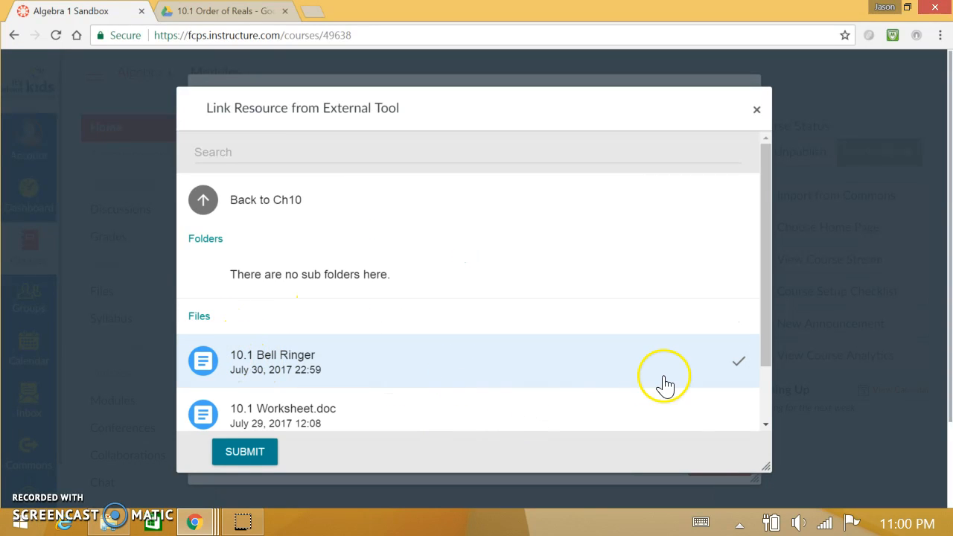
left_click(253, 454)
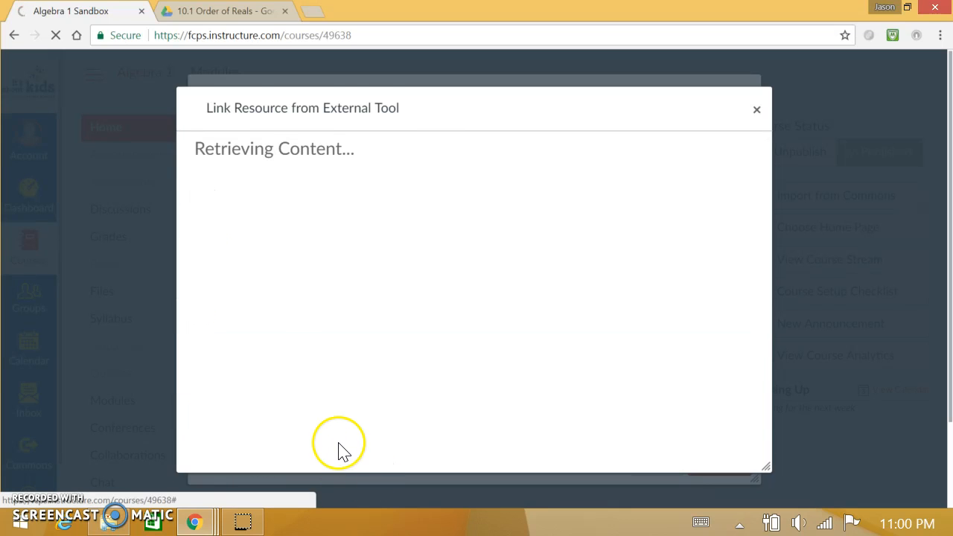
scroll(567, 376, "down", 2)
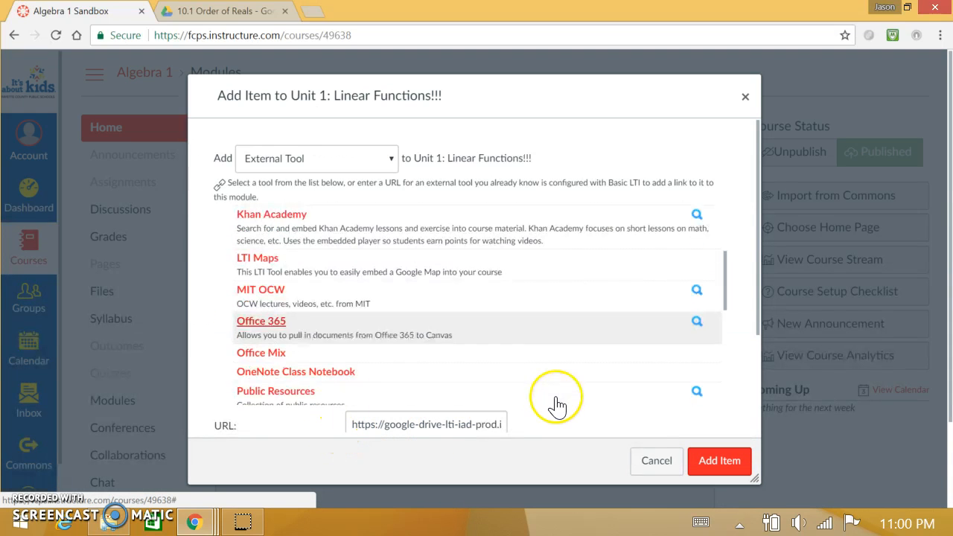
left_click(387, 425)
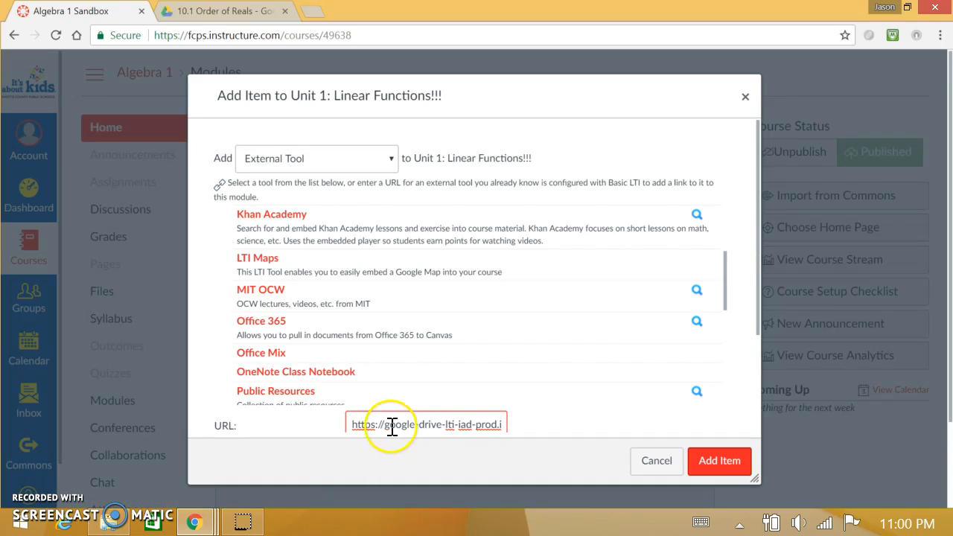
left_click(728, 466)
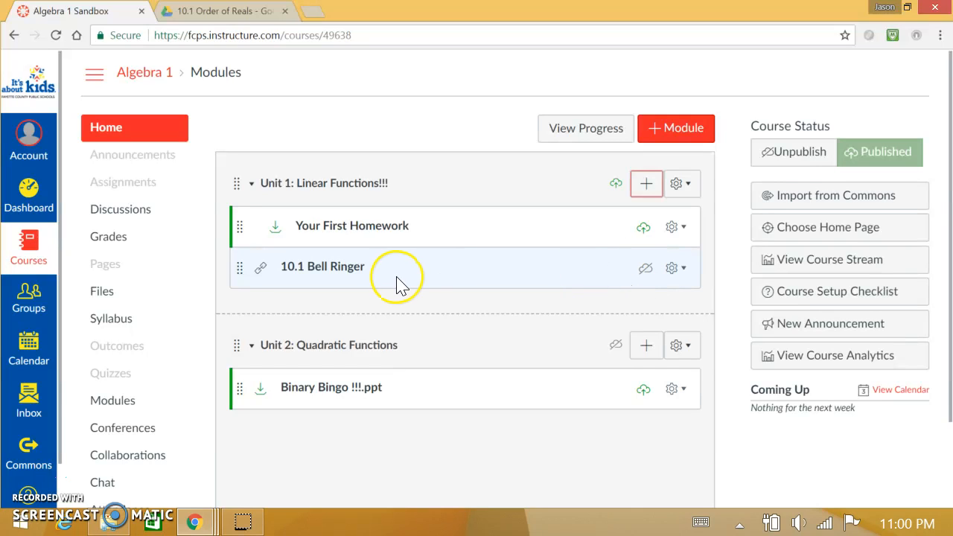
left_click(639, 266)
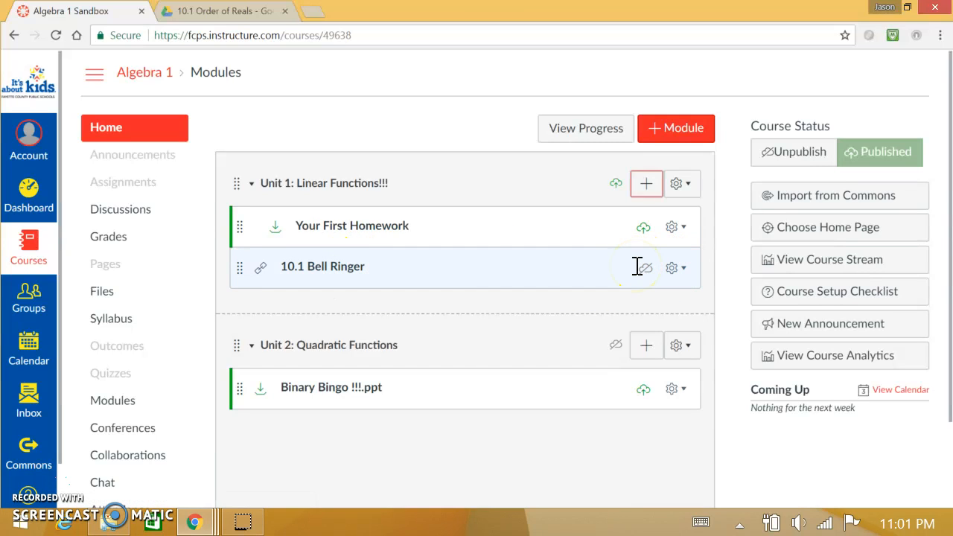
left_click(432, 269)
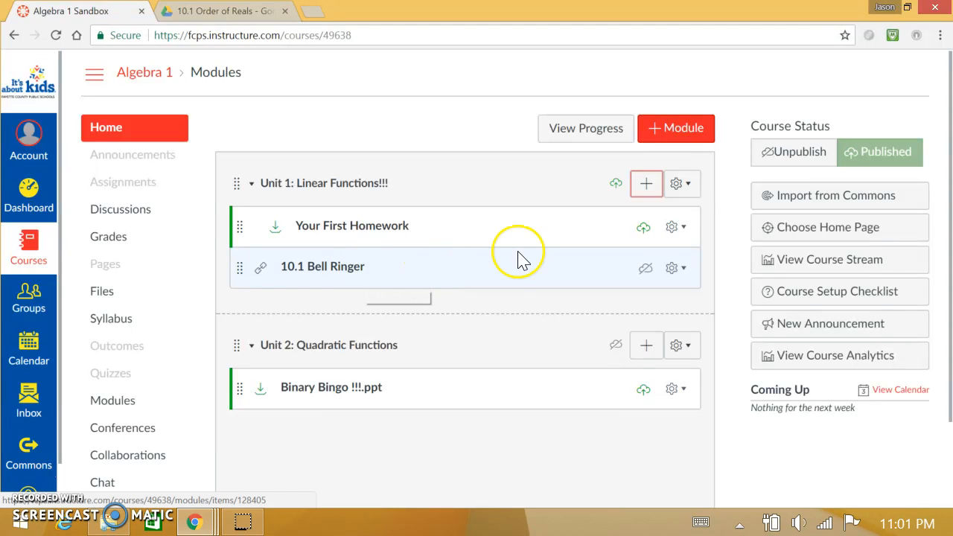
Enter Student View from the course settings, check which Unit 1 items students see, and leave Student View.
scroll(154, 266, "down", 2)
scroll(154, 266, "down", 2)
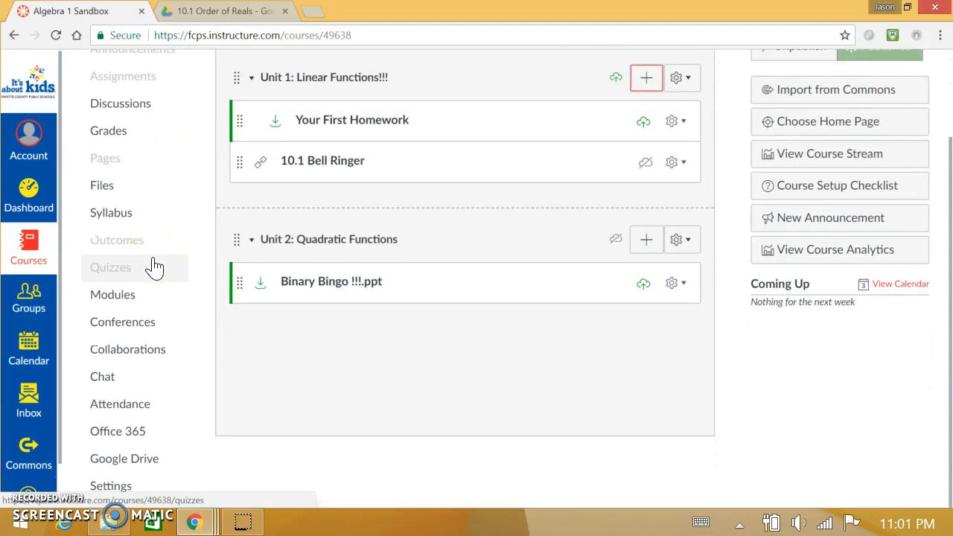
left_click(109, 491)
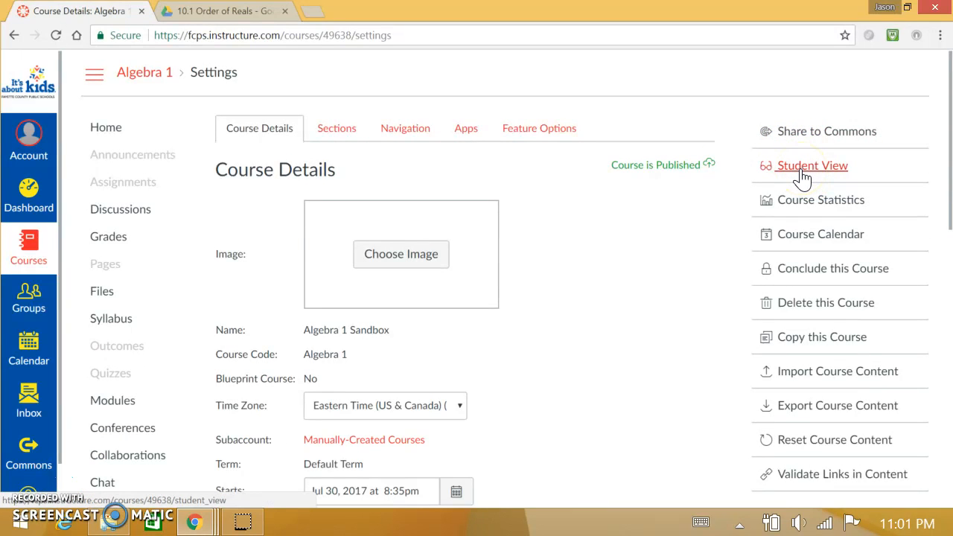
left_click(802, 176)
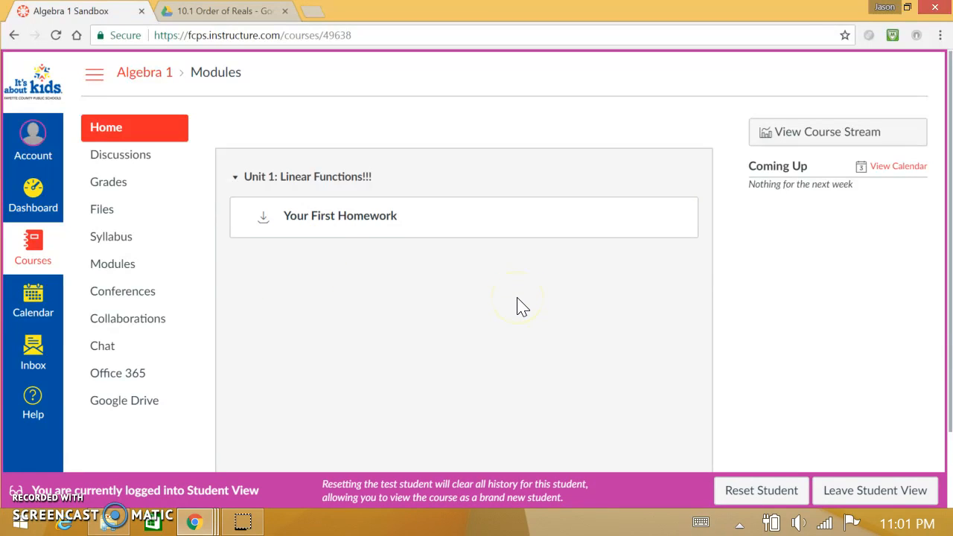
left_click(920, 488)
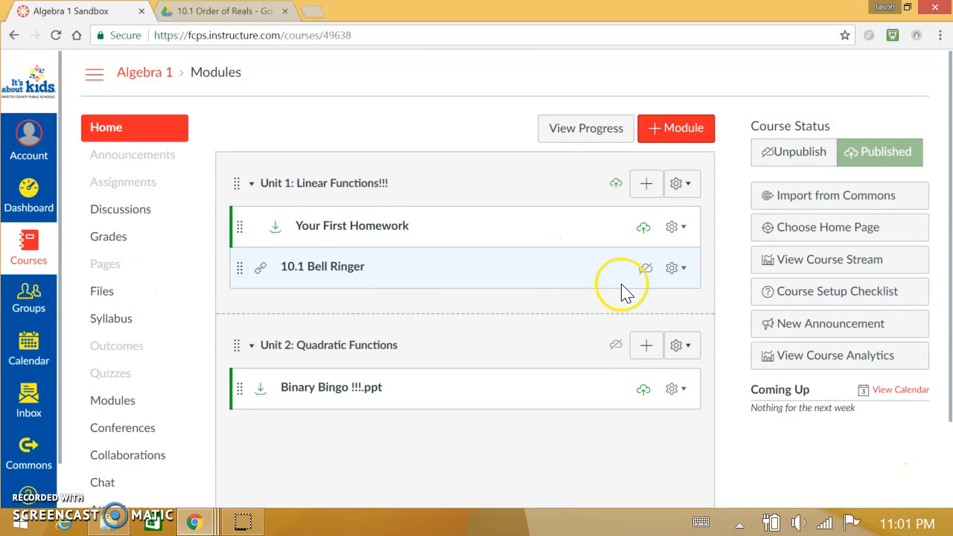
Publish the 10.1 Bell Ringer module item, open it to inspect the embedded document and its file commands, and return to the course modules.
left_click(644, 277)
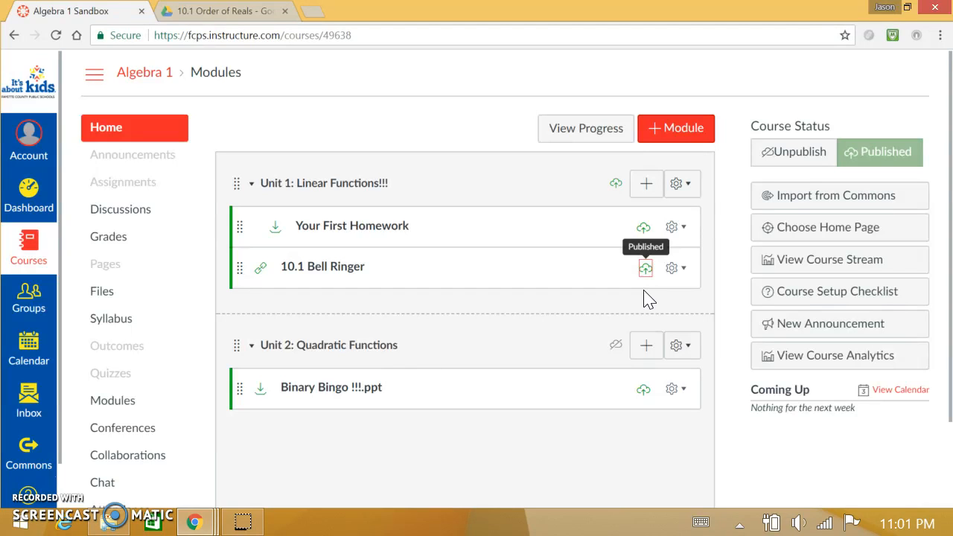
left_click(339, 266)
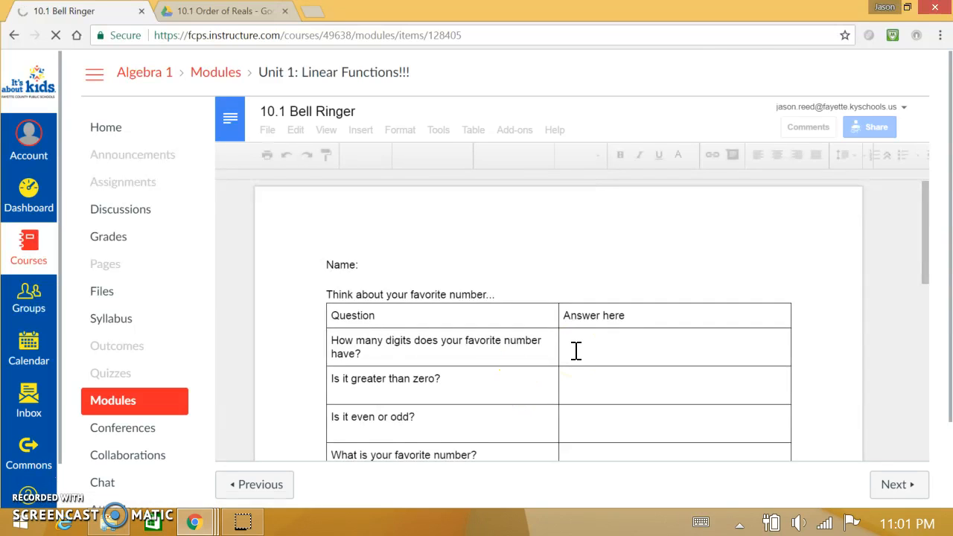
left_click(572, 313)
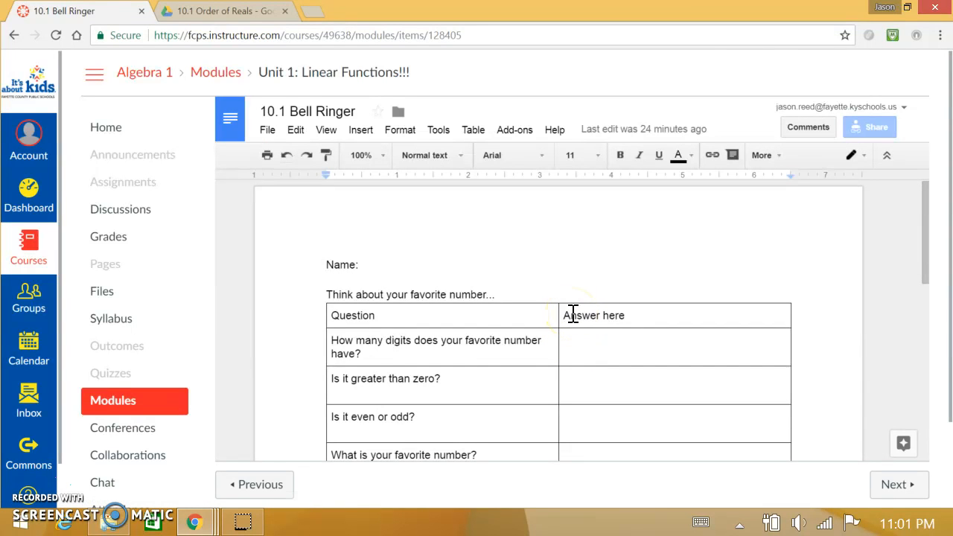
left_click(558, 313)
left_click(268, 134)
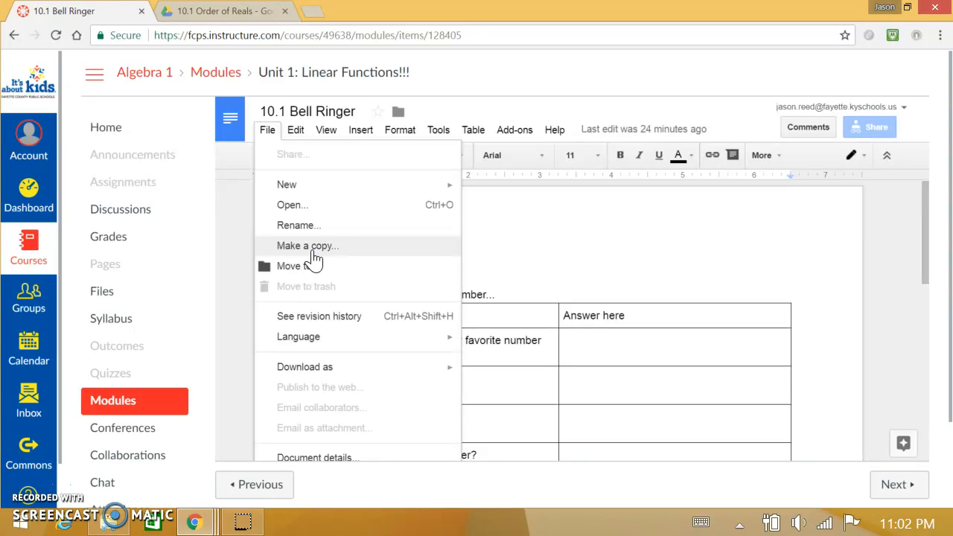
left_click(509, 88)
left_click(142, 75)
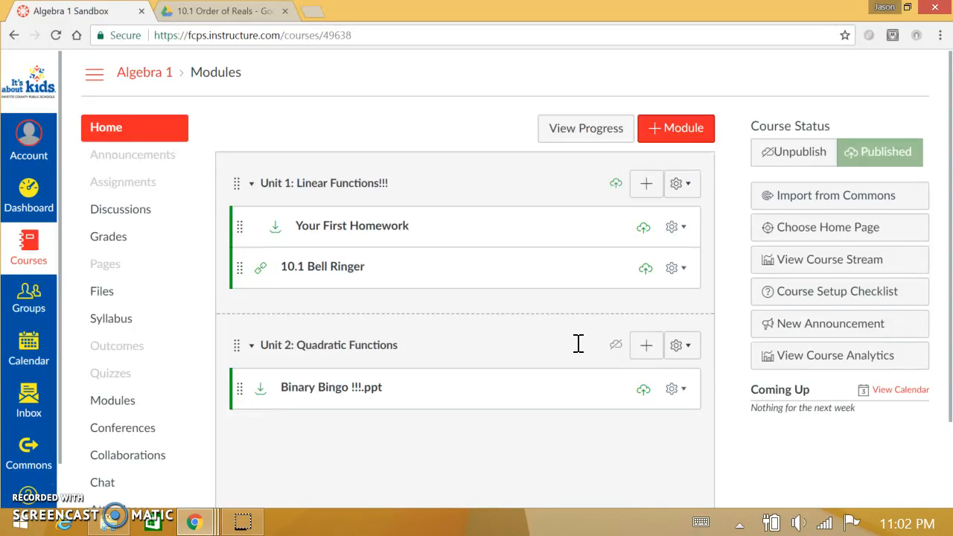
Remove the 10.1 Bell Ringer item from the Unit 1: Linear Functions!!! module.
left_click(681, 269)
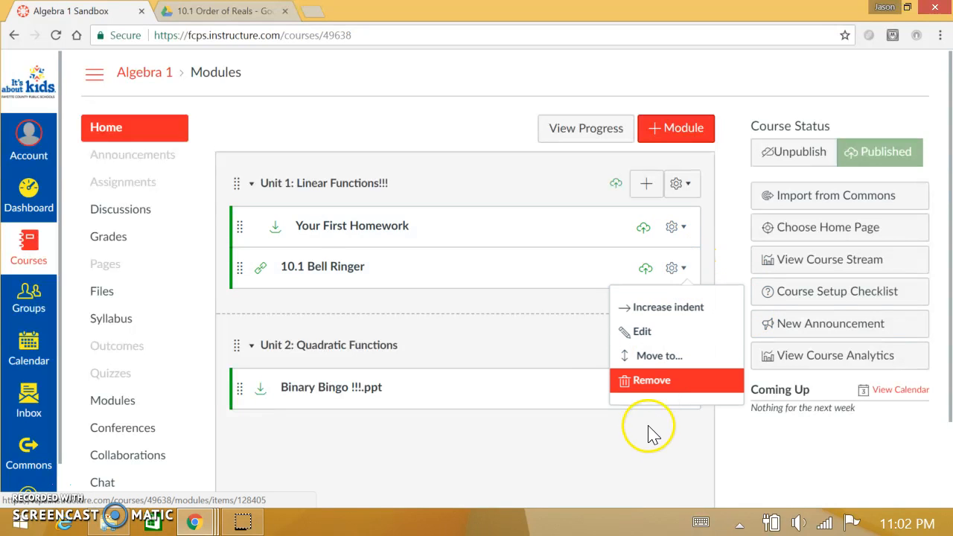
left_click(647, 383)
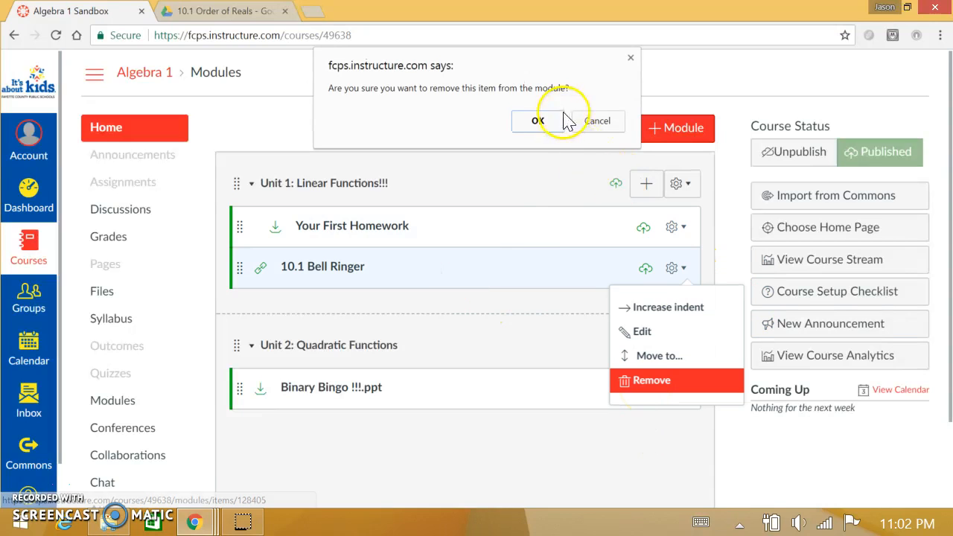
left_click(539, 120)
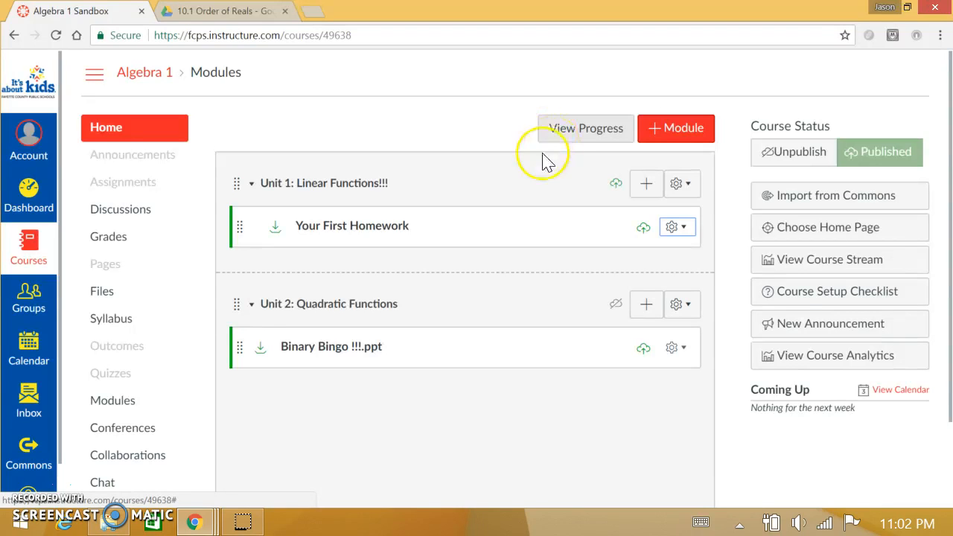
left_click(459, 264)
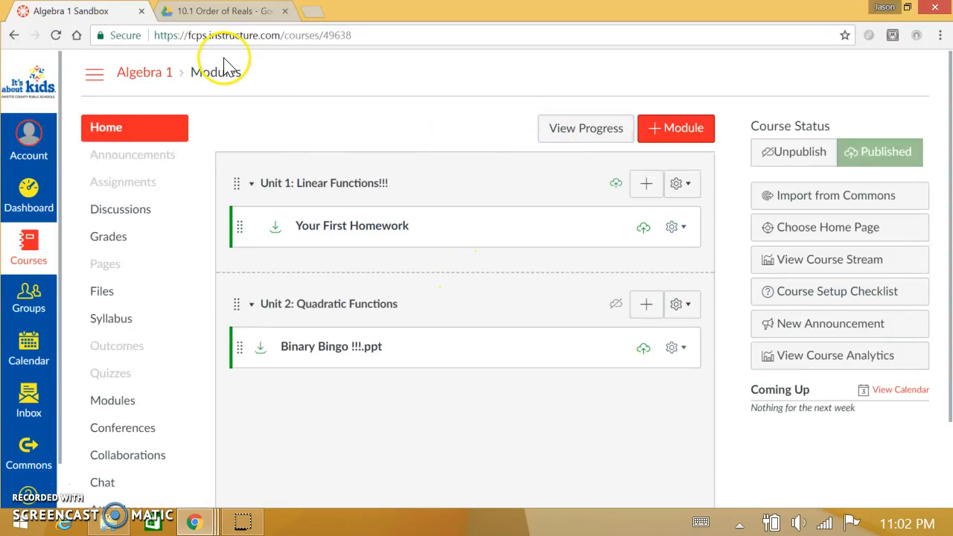
Switch to Google Drive, open the 10.1 Bell Ringer document, and copy its shareable link from the sharing settings.
left_click(253, 11)
left_click(253, 205)
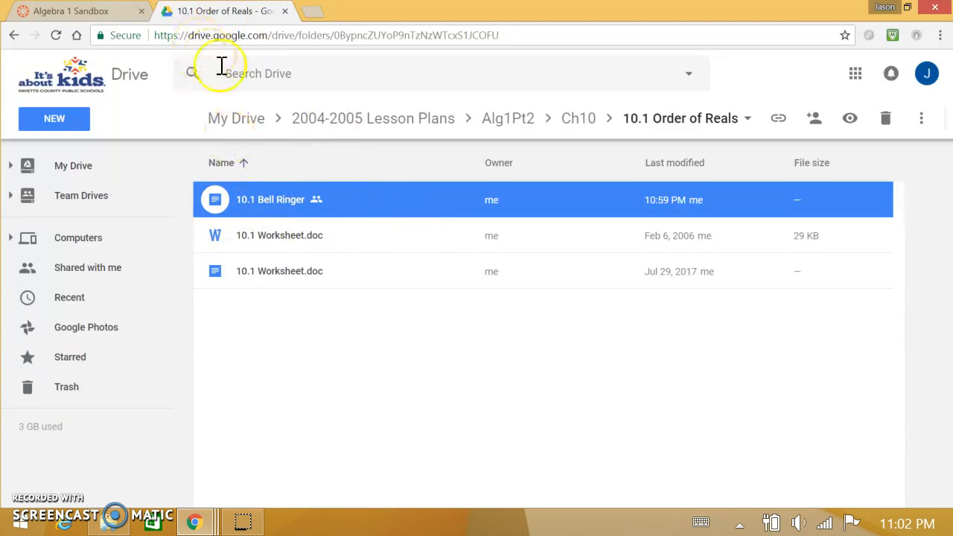
double_click(255, 204)
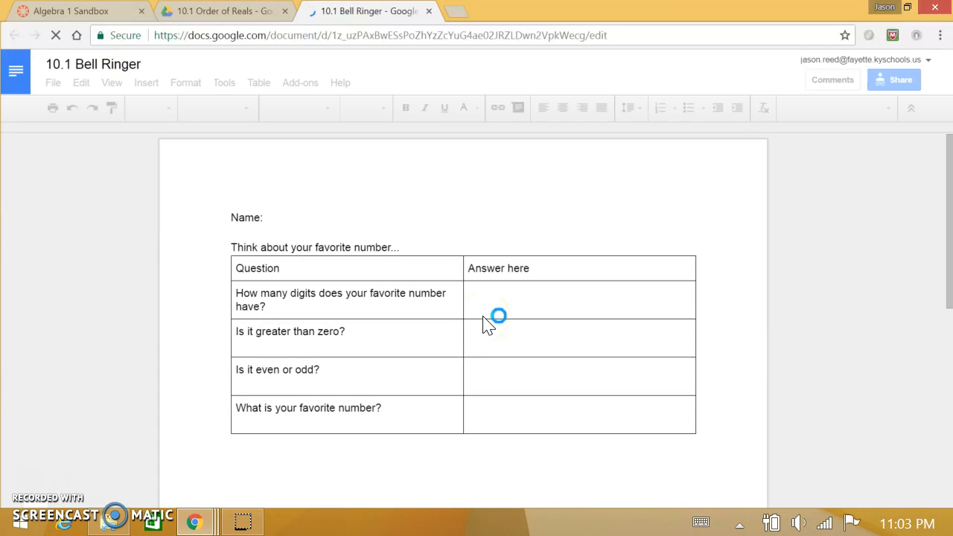
left_click(893, 80)
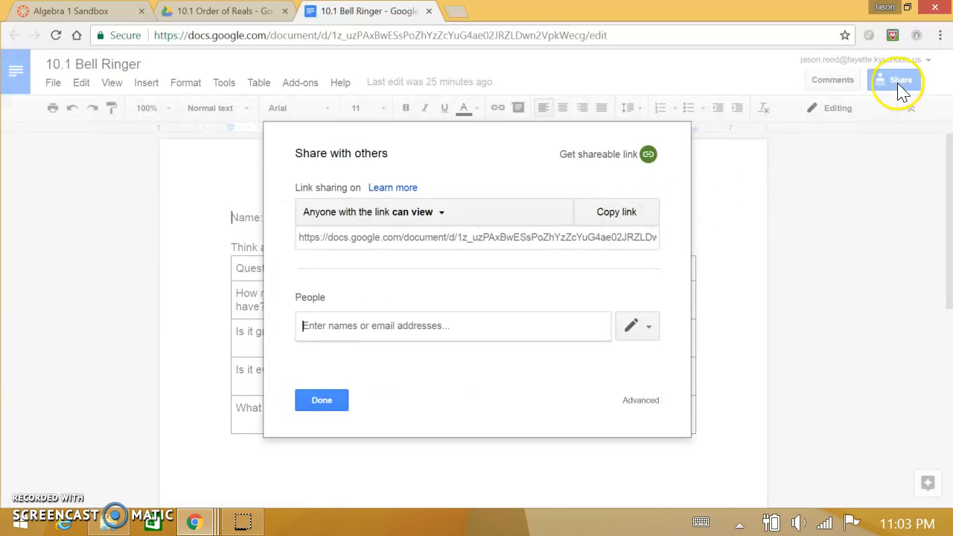
left_click(631, 159)
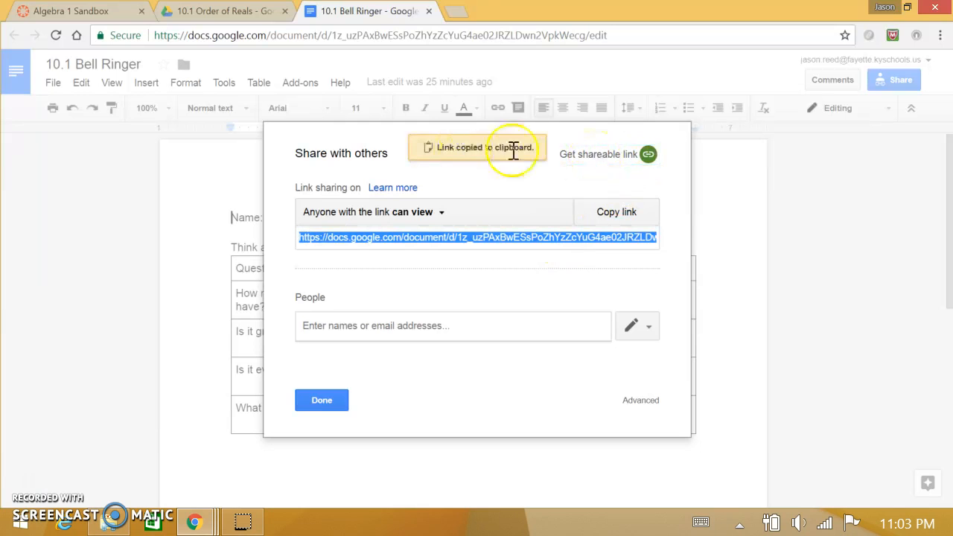
Return to the Canvas course and start adding an External URL item to Unit 1: Linear Functions!!!
left_click(223, 11)
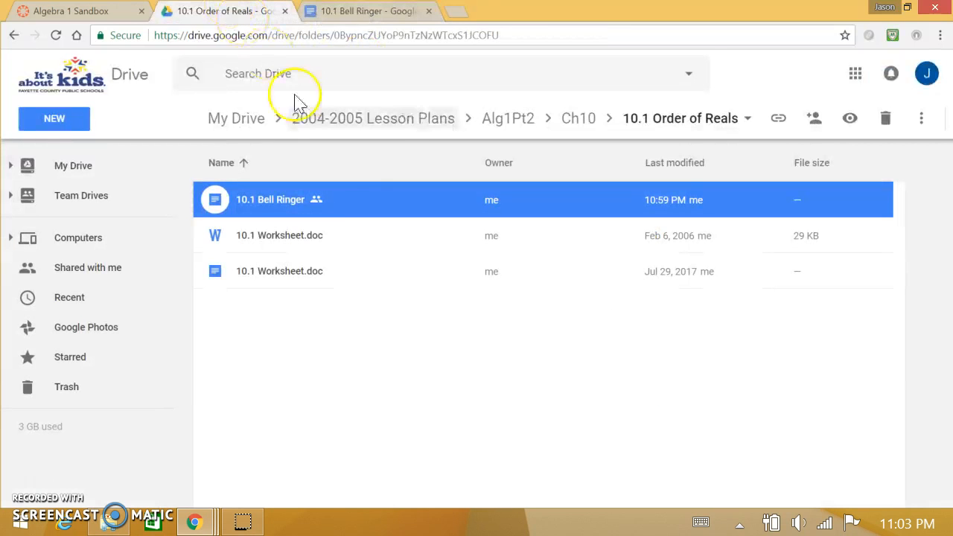
left_click(55, 11)
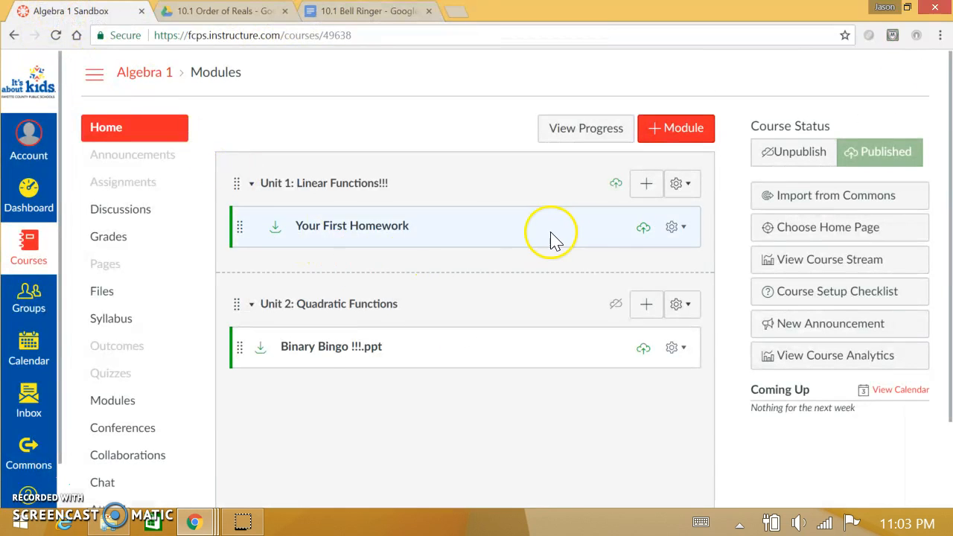
left_click(645, 195)
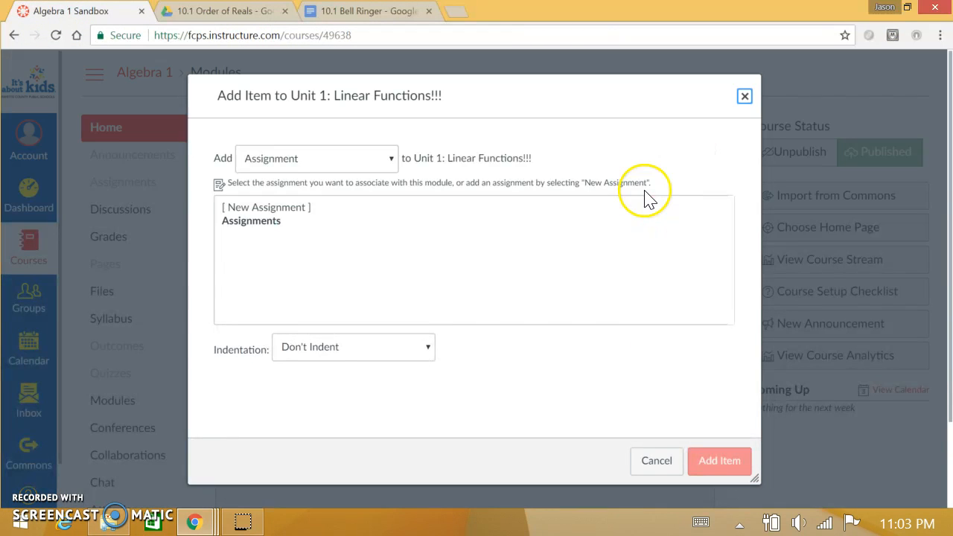
left_click(744, 96)
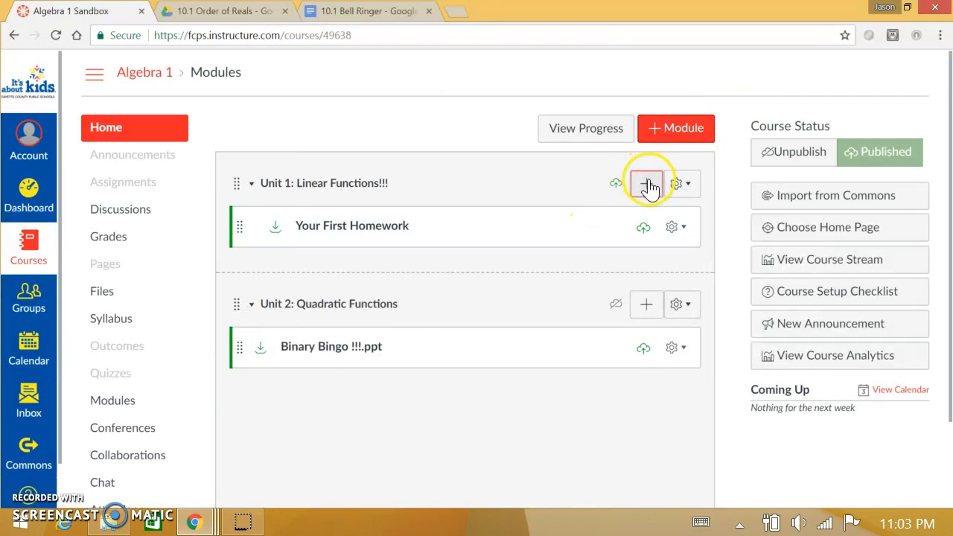
left_click(645, 183)
left_click(320, 168)
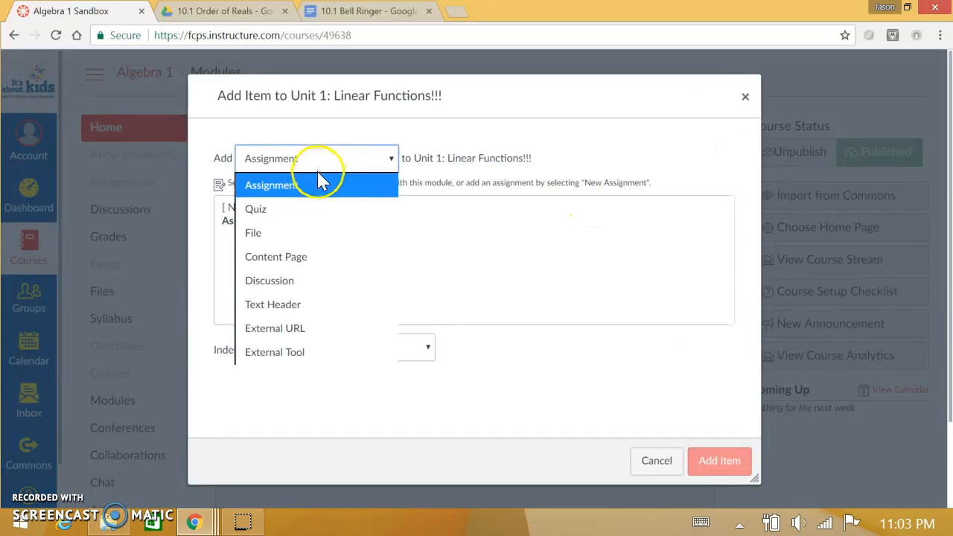
left_click(259, 335)
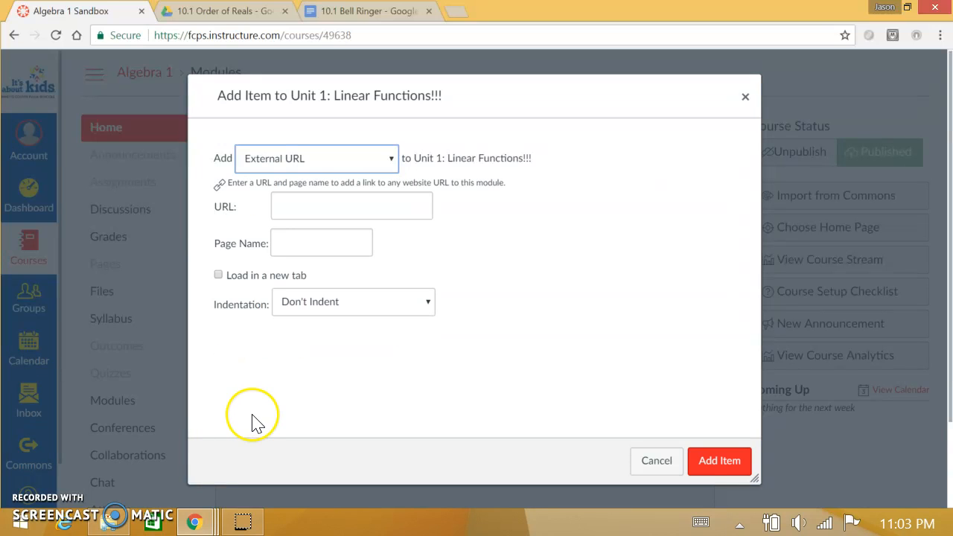
Paste the copied document link as the item's URL and replace "edit" with "copy" near the end of the address.
right_click(303, 218)
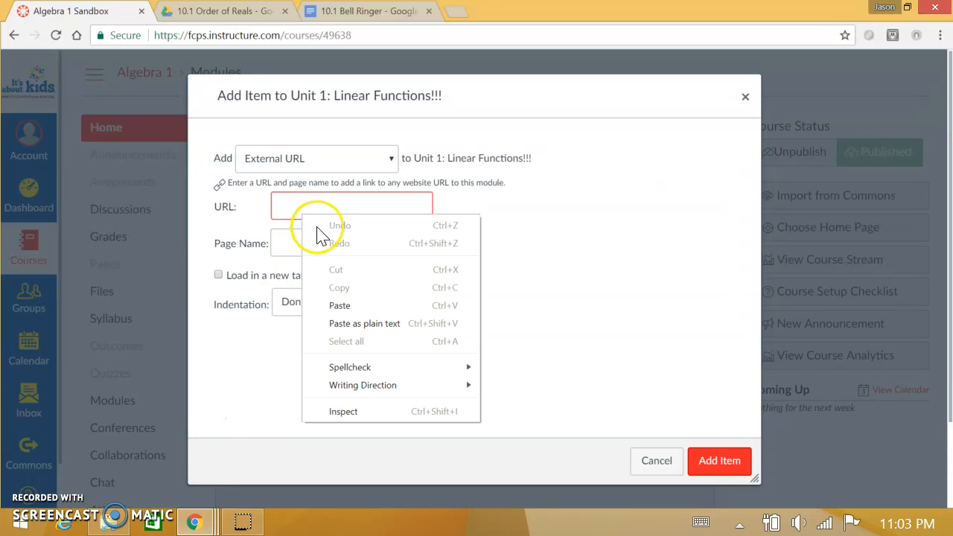
left_click(335, 308)
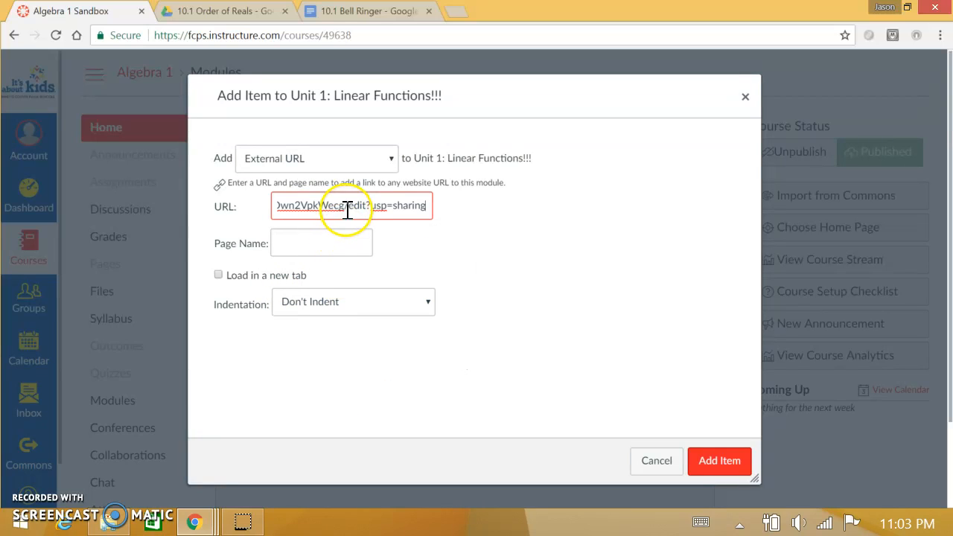
left_click_drag(349, 208, 370, 214)
type("copy")
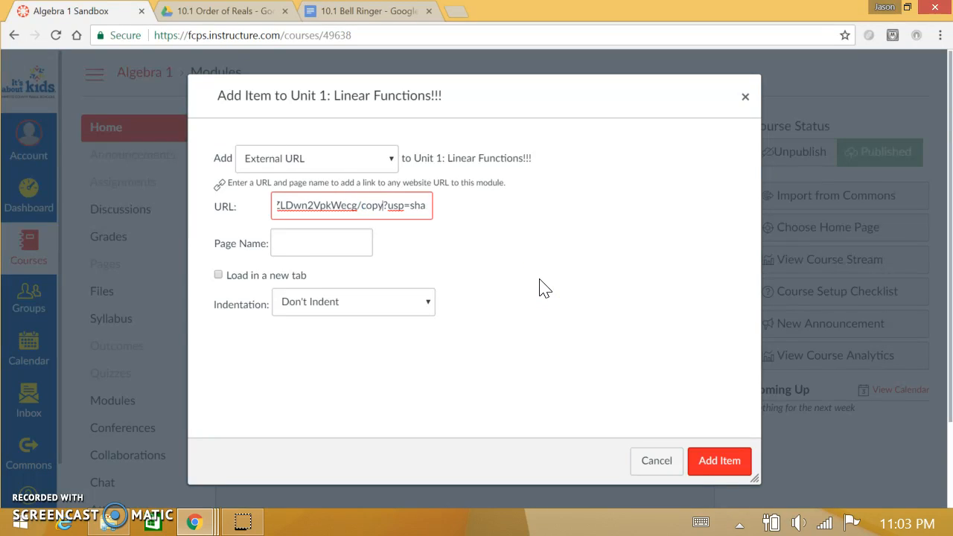
left_click(332, 251)
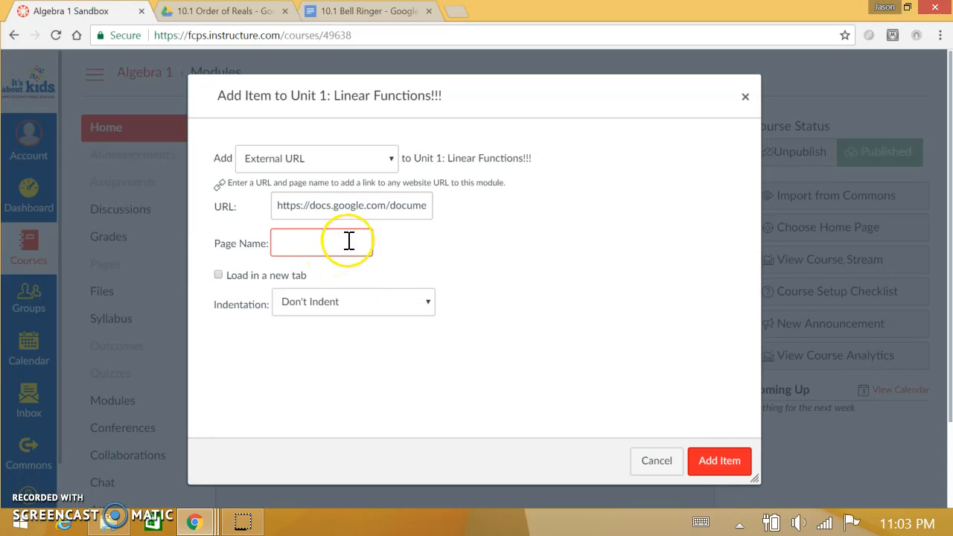
left_click(381, 205)
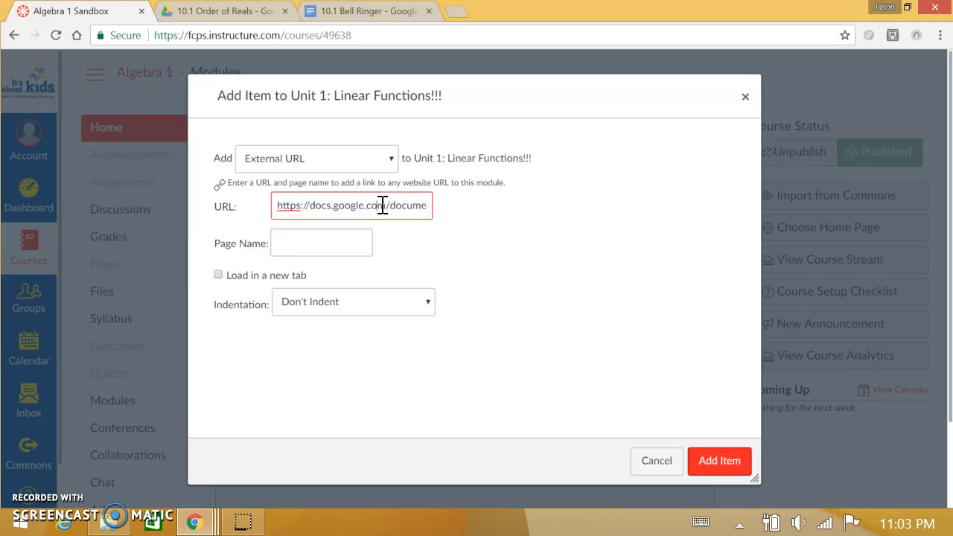
Enter My BellRinger as the page name of the external link.
left_click(283, 251)
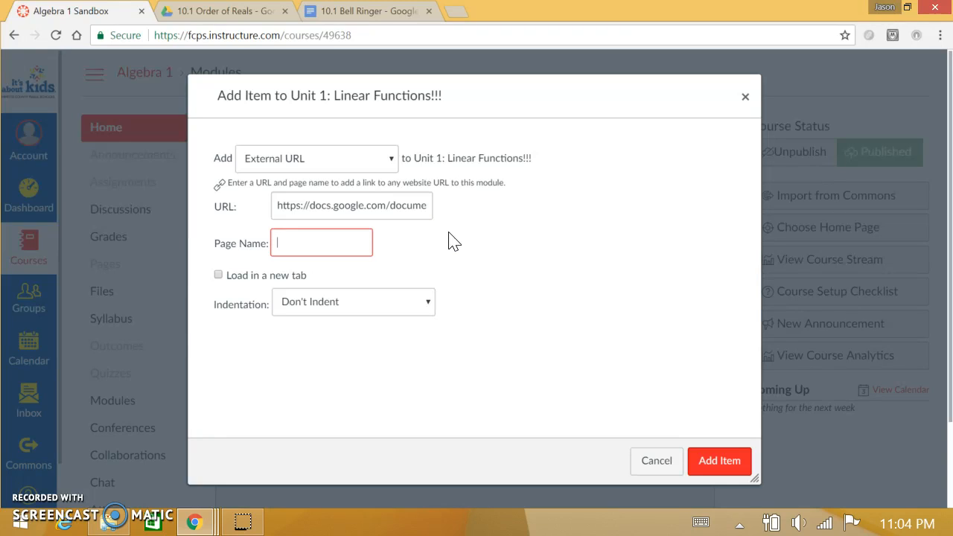
type("My Bellringer")
key("BackSpace")
key("BackSpace")
key("BackSpace")
key("BackSpace")
key("BackSpace")
key("BackSpace")
type("Ringer")
key("BackSpace")
key("BackSpace")
key("BackSpace")
key("BackSpace")
key("BackSpace")
key("BackSpace")
key("BackSpace")
type("Ringer")
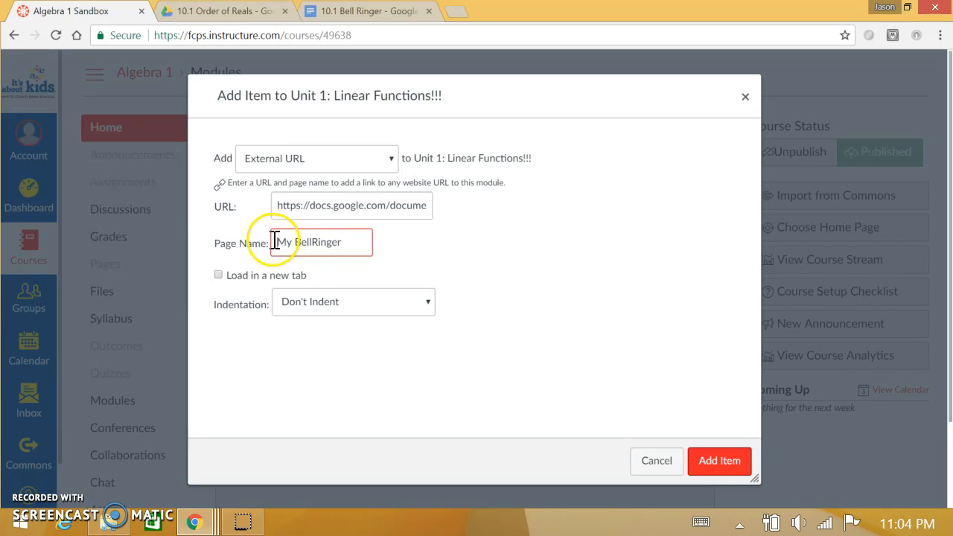
left_click_drag(274, 244, 381, 240)
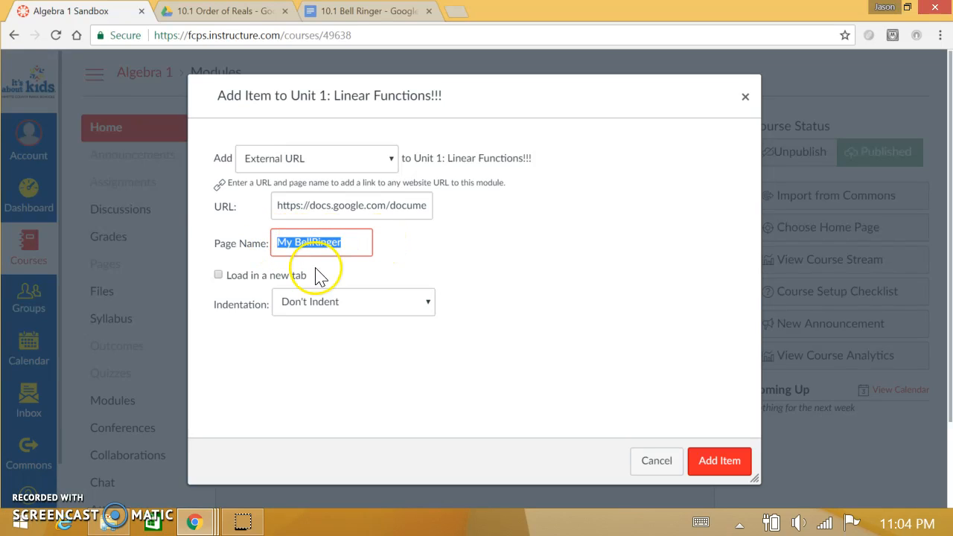
Set the link to load in a new tab and add the item to the Unit 1 module.
left_click(233, 275)
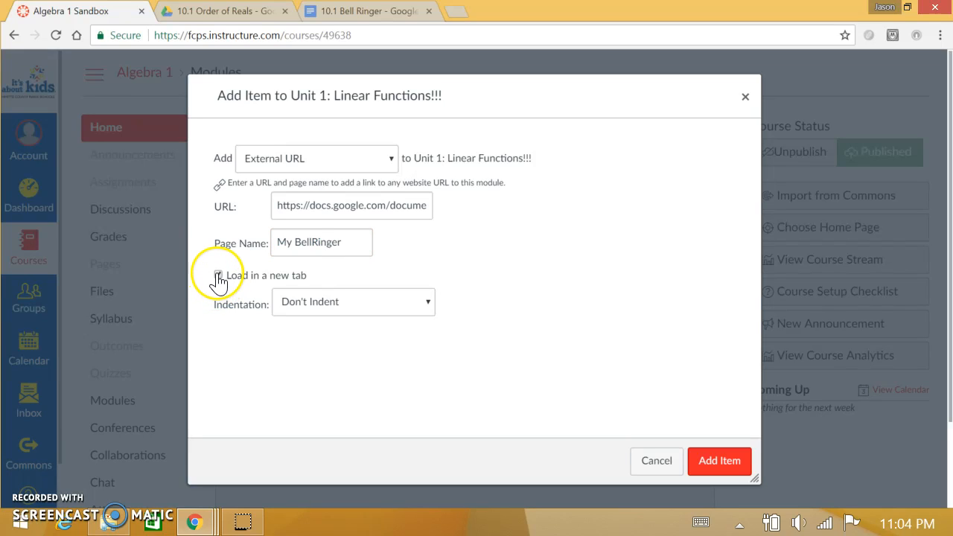
left_click(217, 275)
double_click(239, 280)
left_click(239, 279)
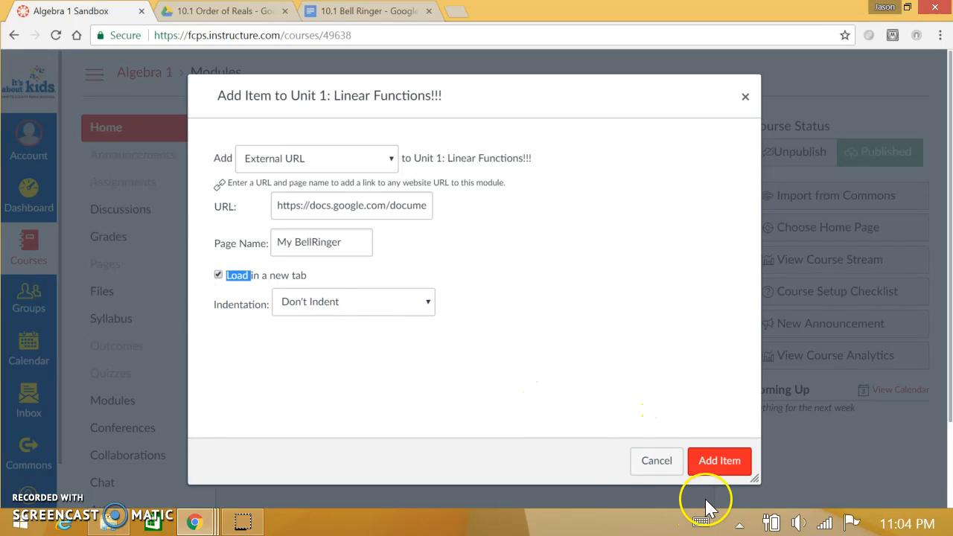
left_click(713, 465)
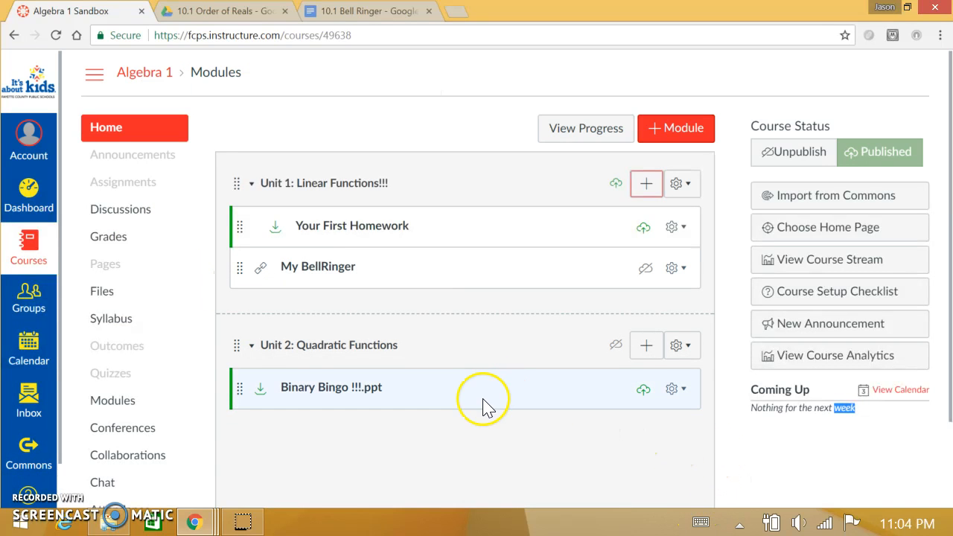
Publish the My BellRinger link in the Unit 1 module and open its page in a new window.
left_click(643, 277)
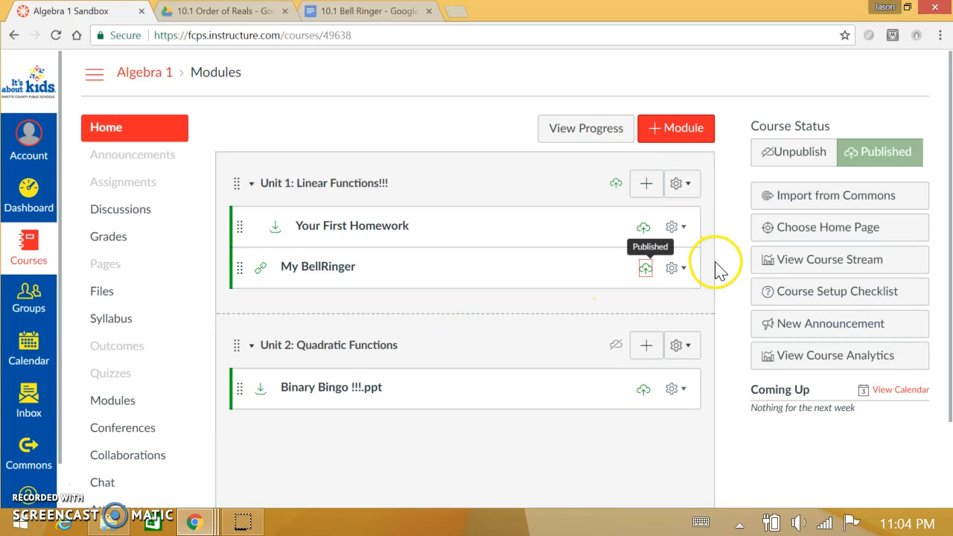
left_click(318, 269)
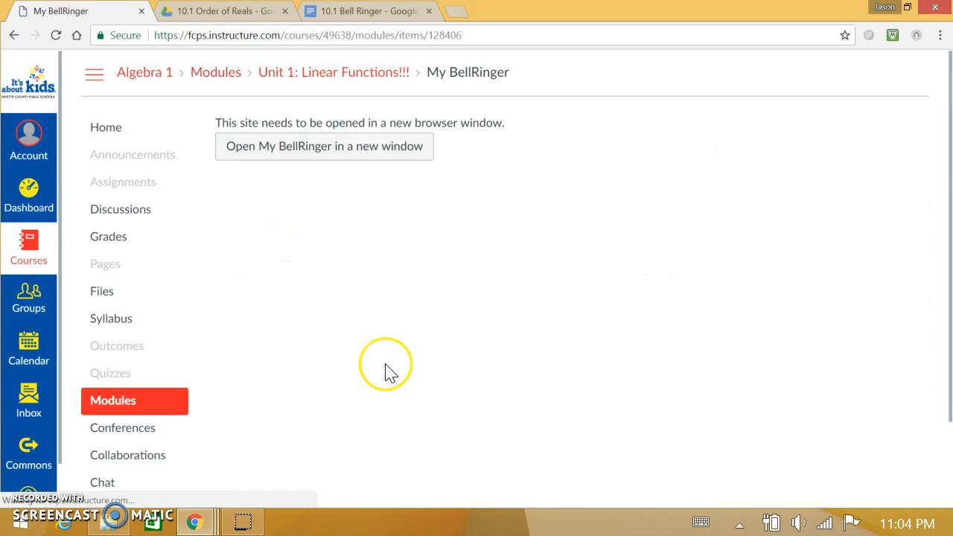
left_click(301, 158)
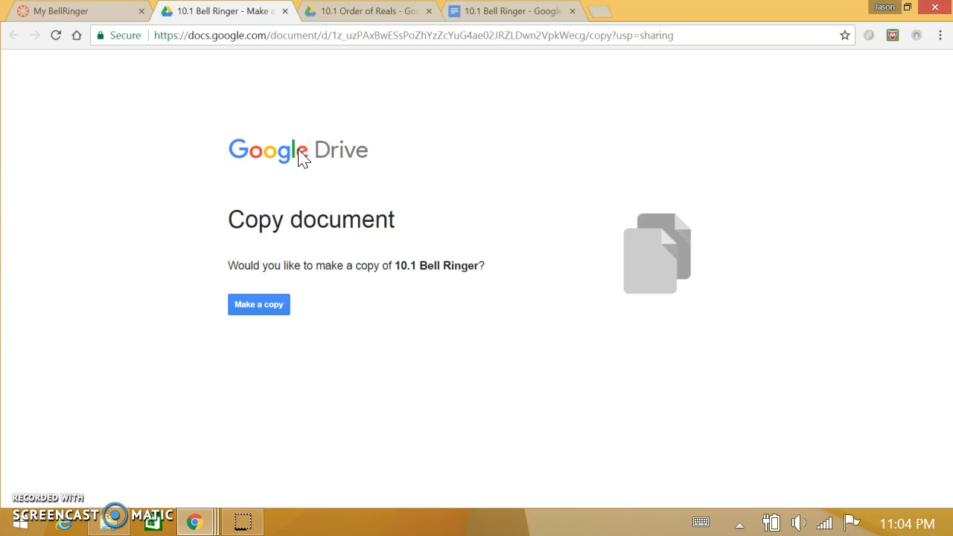
Make a copy of the 10.1 Bell Ringer document, close the copy and return to the Algebra 1 course in Canvas.
left_click(248, 305)
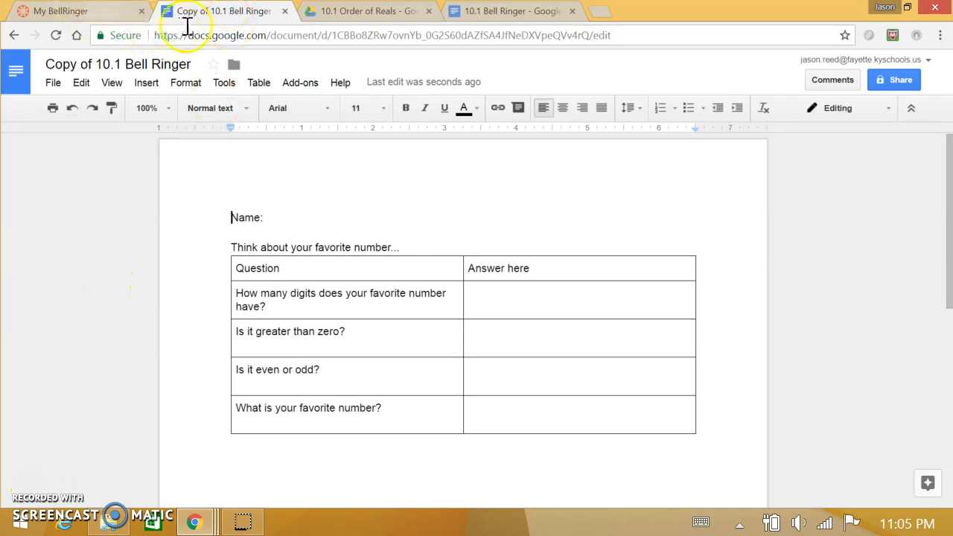
left_click(285, 11)
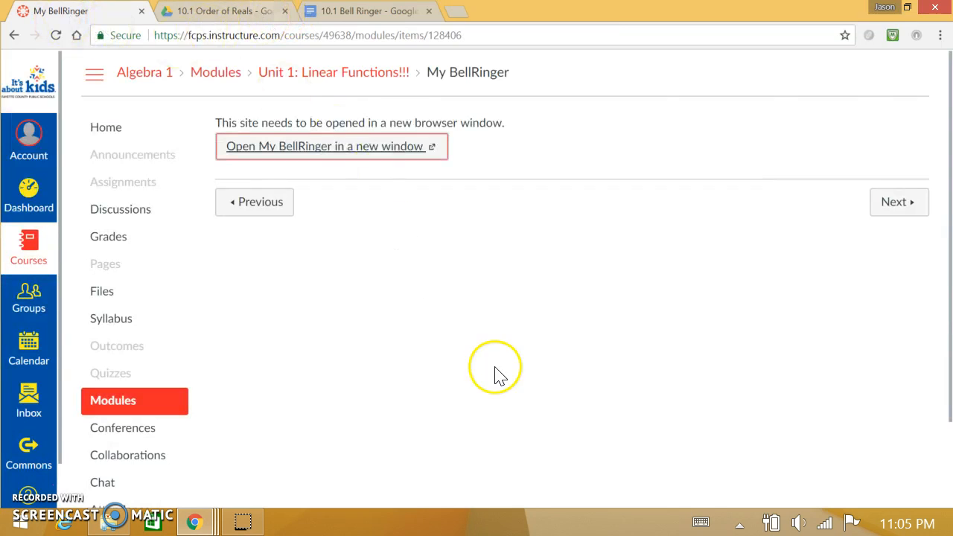
left_click(143, 73)
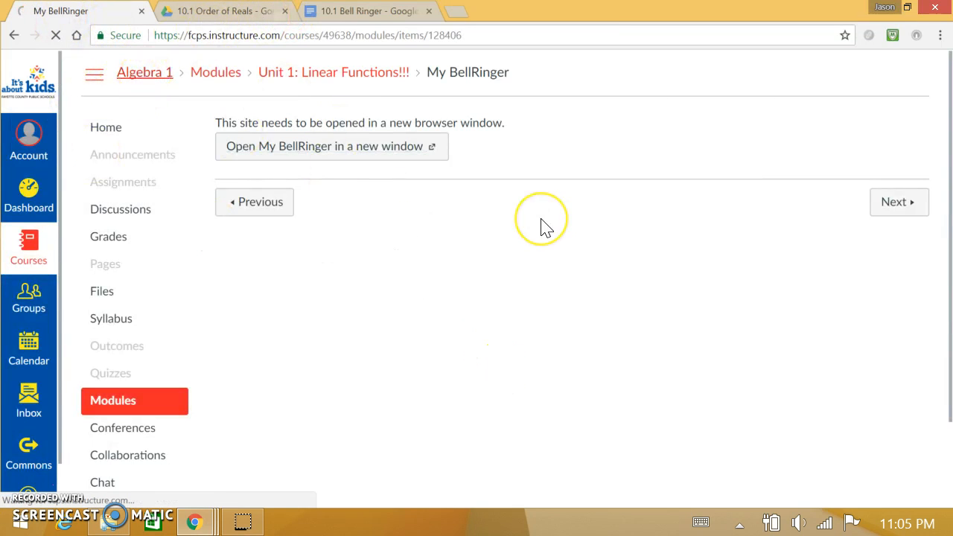